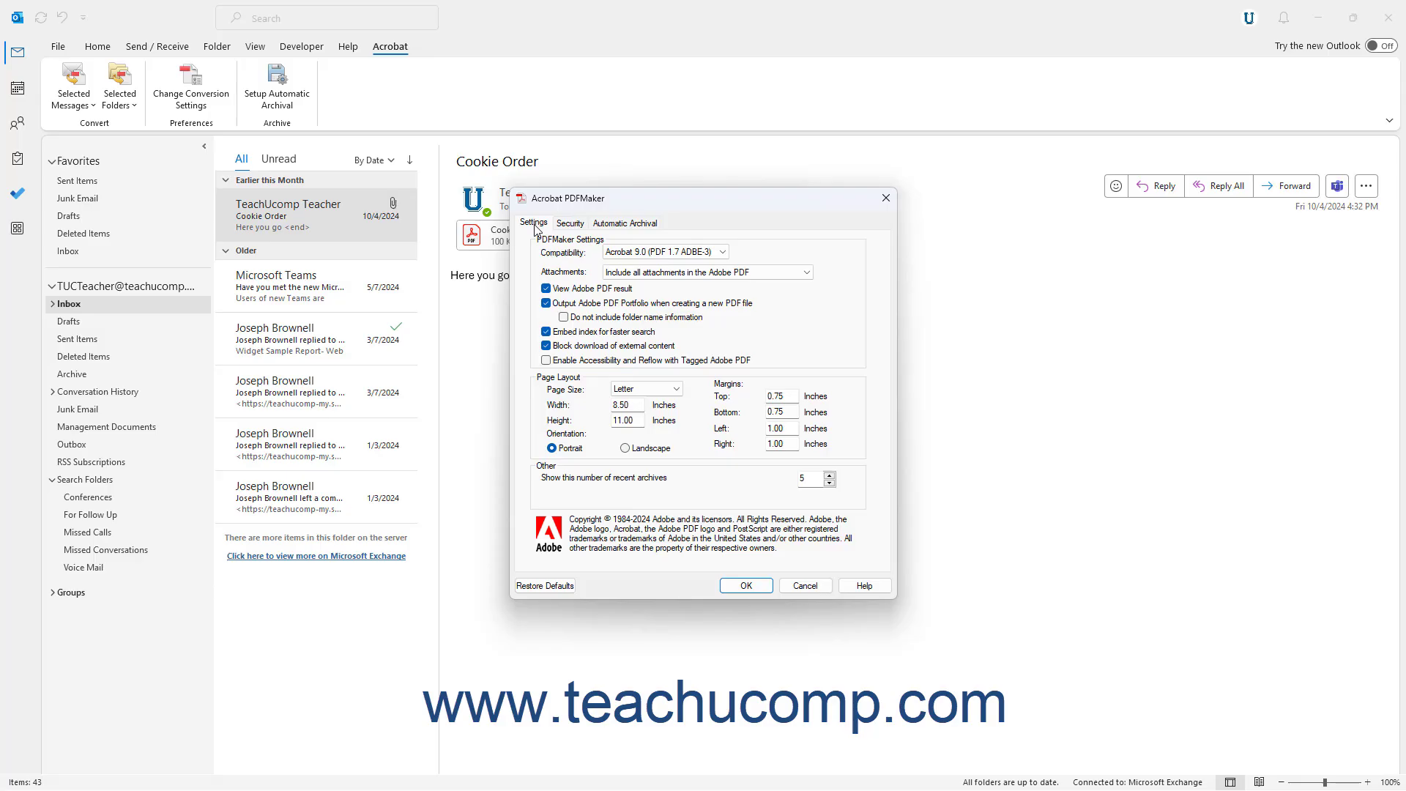
Review the security and automatic archival options in the PDFMaker conversion settings, and close the dialog.
{"action": "left_click", "coordinate": [571, 223]}
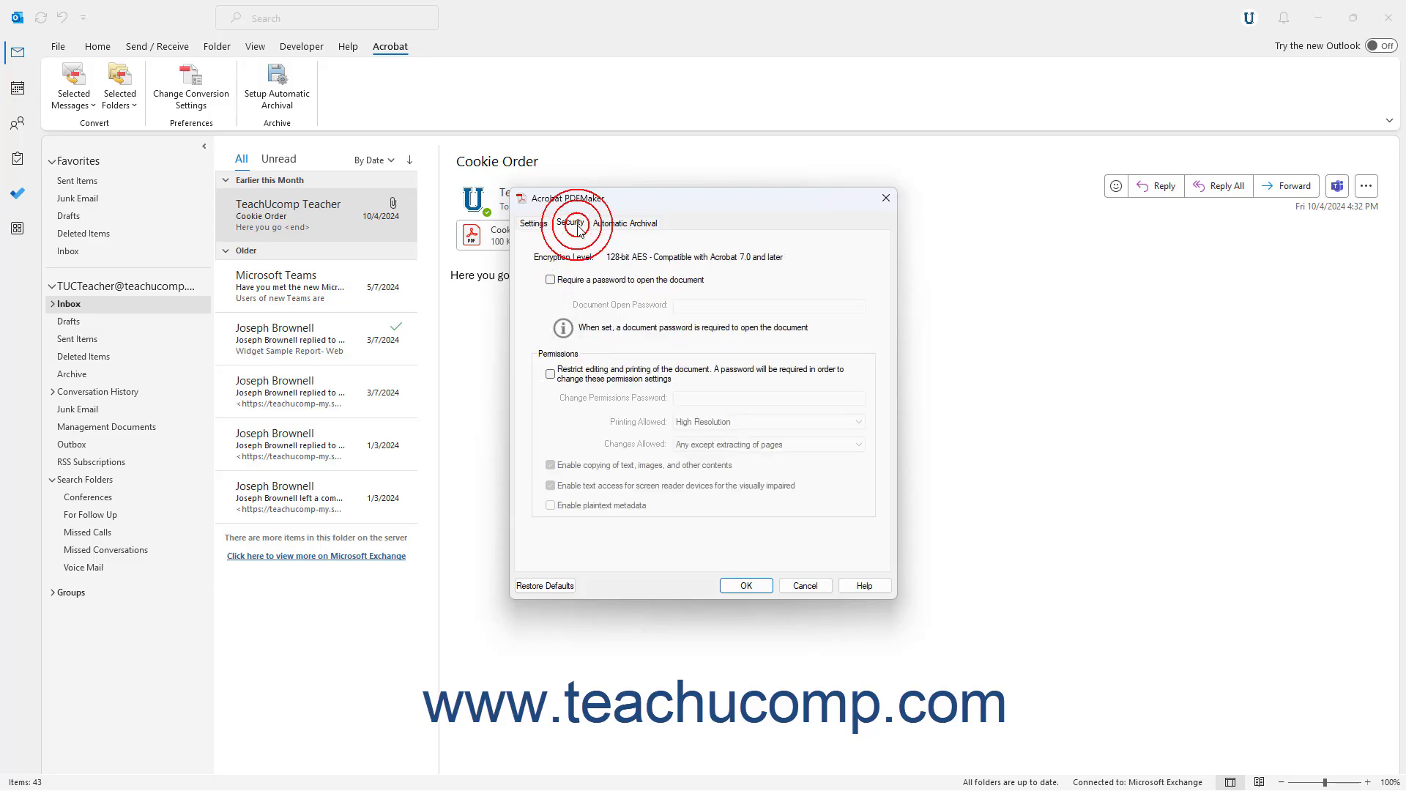
{"action": "left_click", "coordinate": [616, 226]}
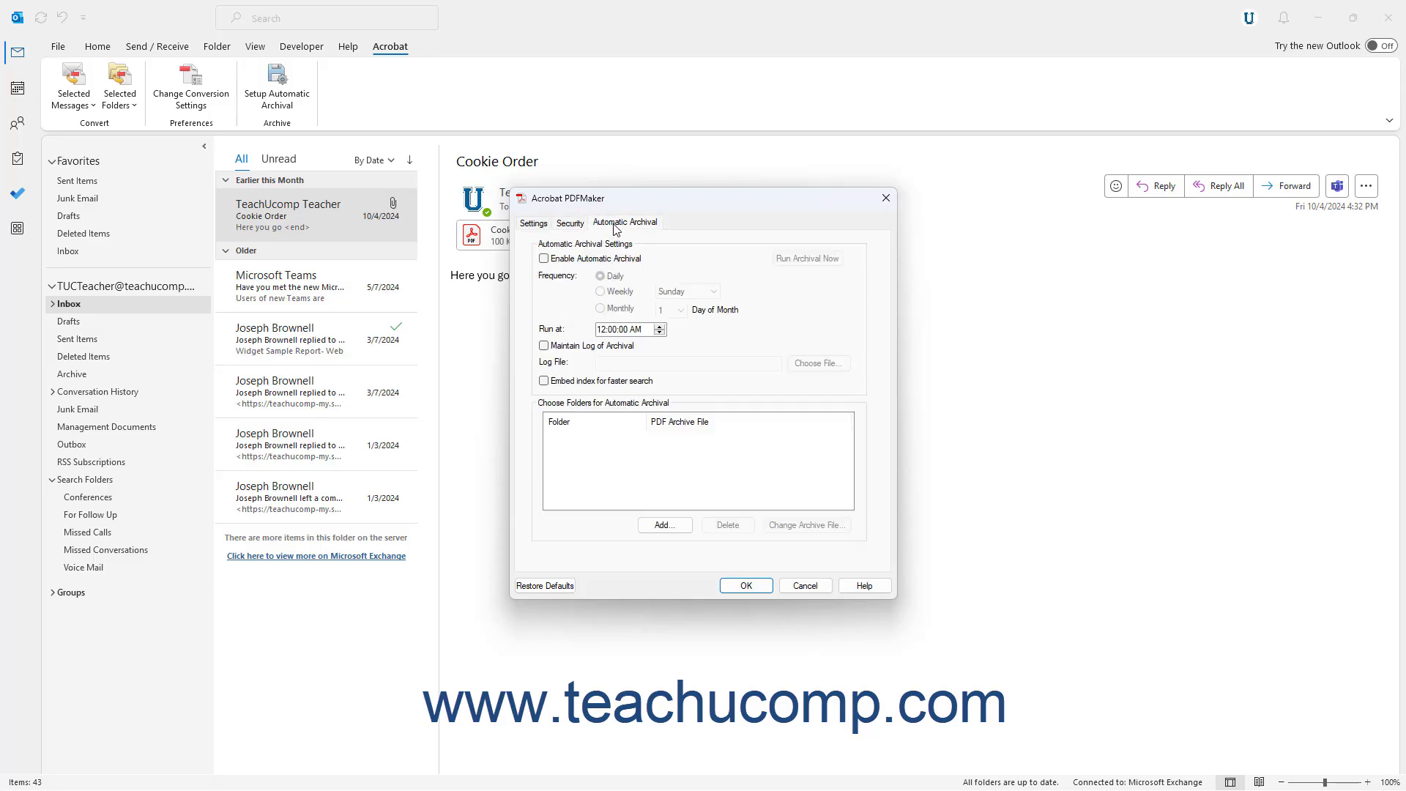
{"action": "left_click", "coordinate": [883, 205]}
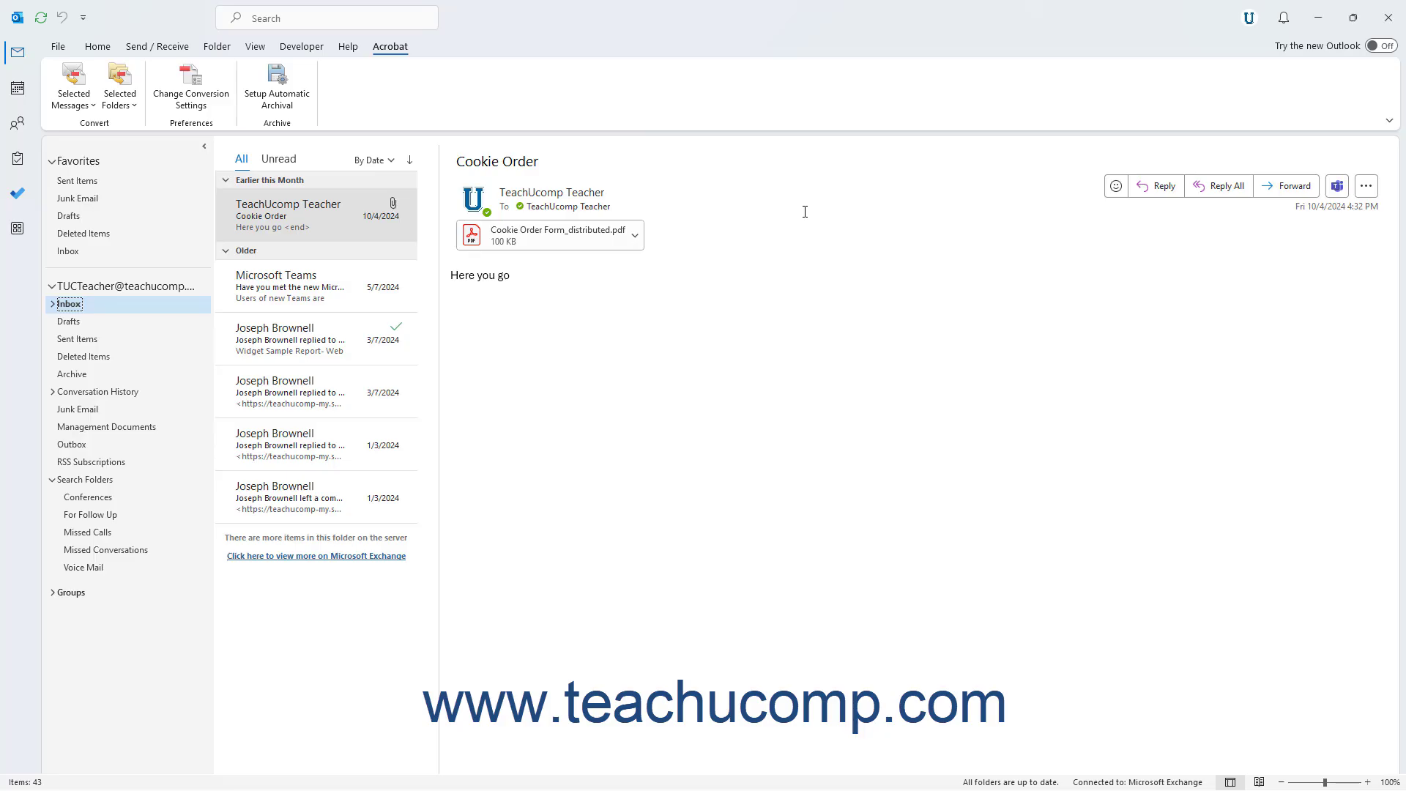
Open the automatic archival setup and examine the compatibility and attachment choices in the general PDFMaker settings.
{"action": "left_click", "coordinate": [275, 100]}
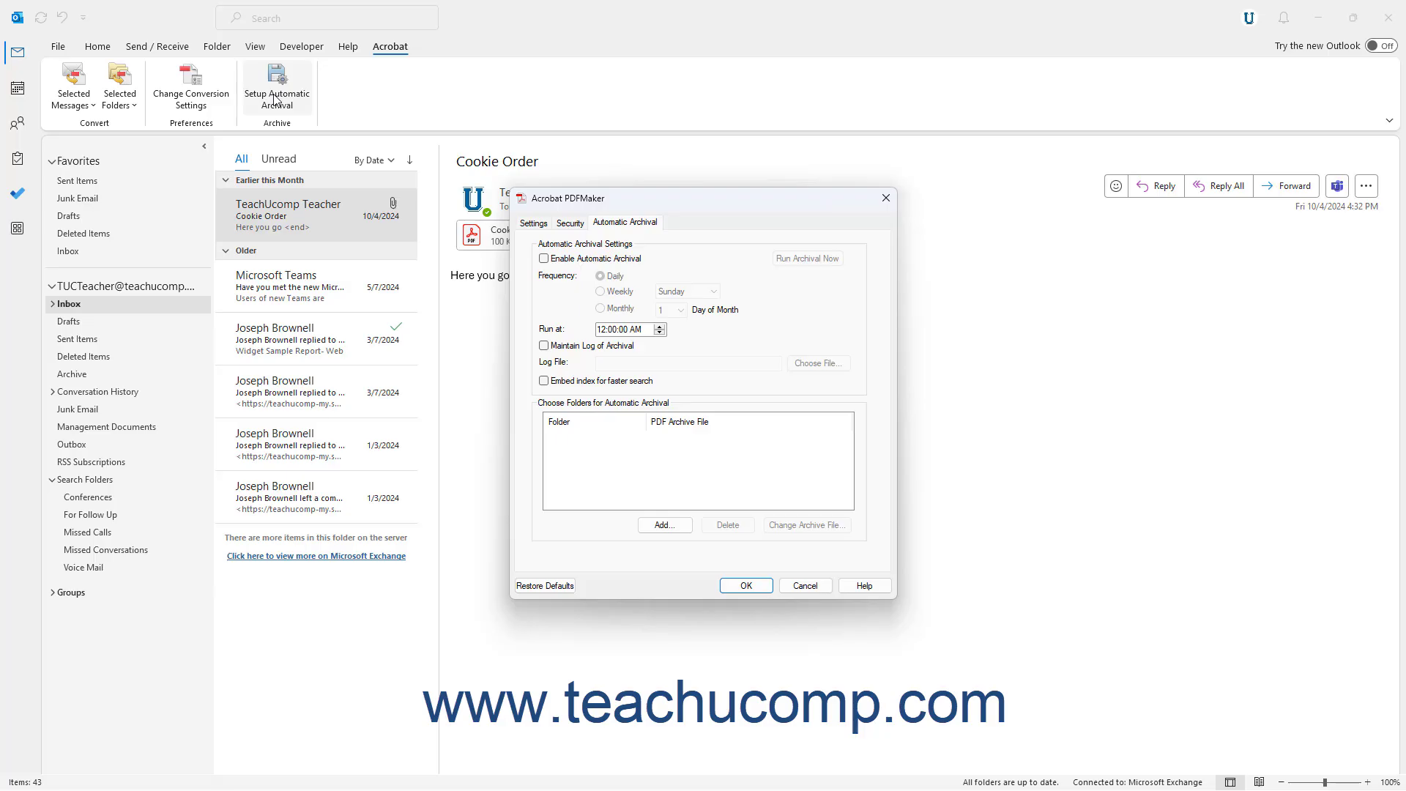
{"action": "left_click", "coordinate": [534, 225]}
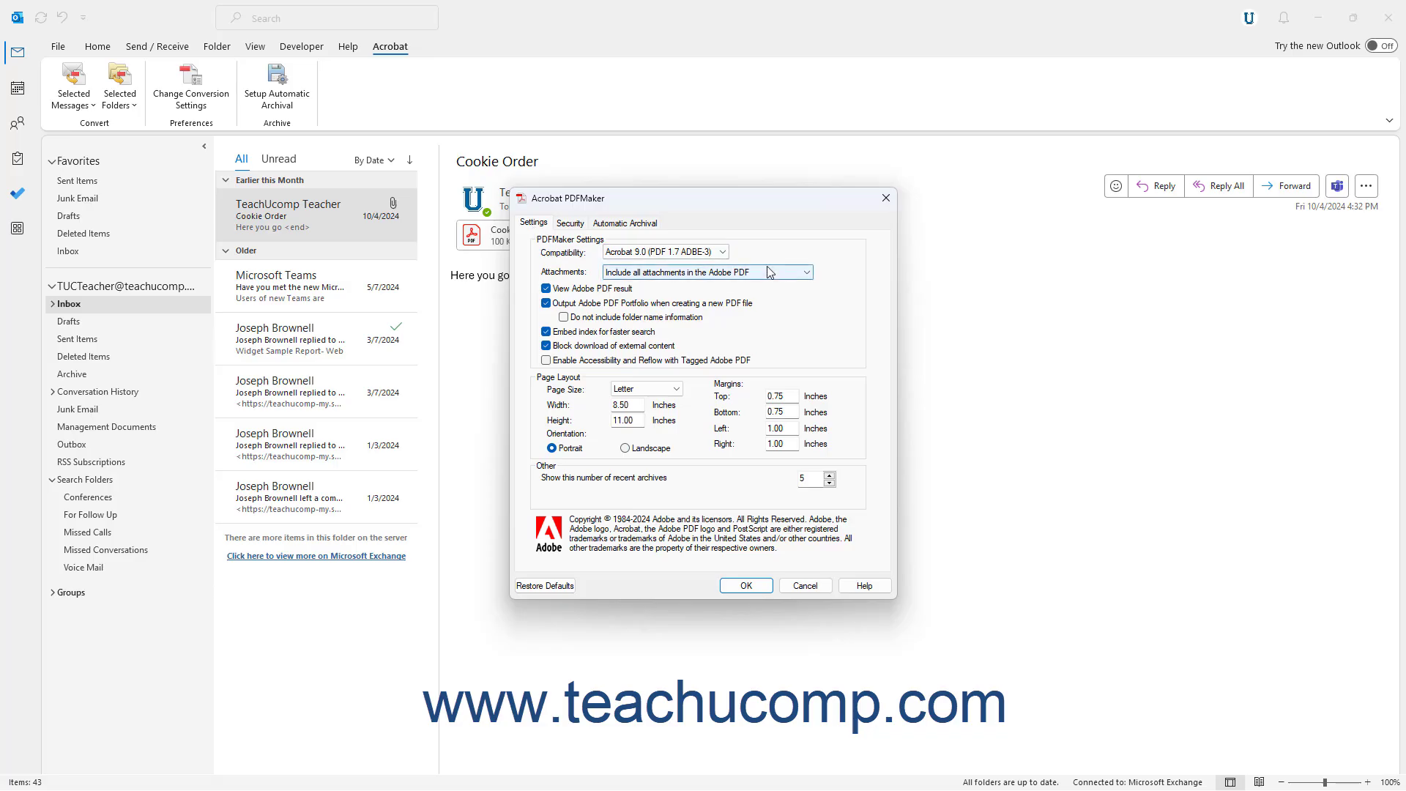
{"action": "left_click", "coordinate": [725, 253]}
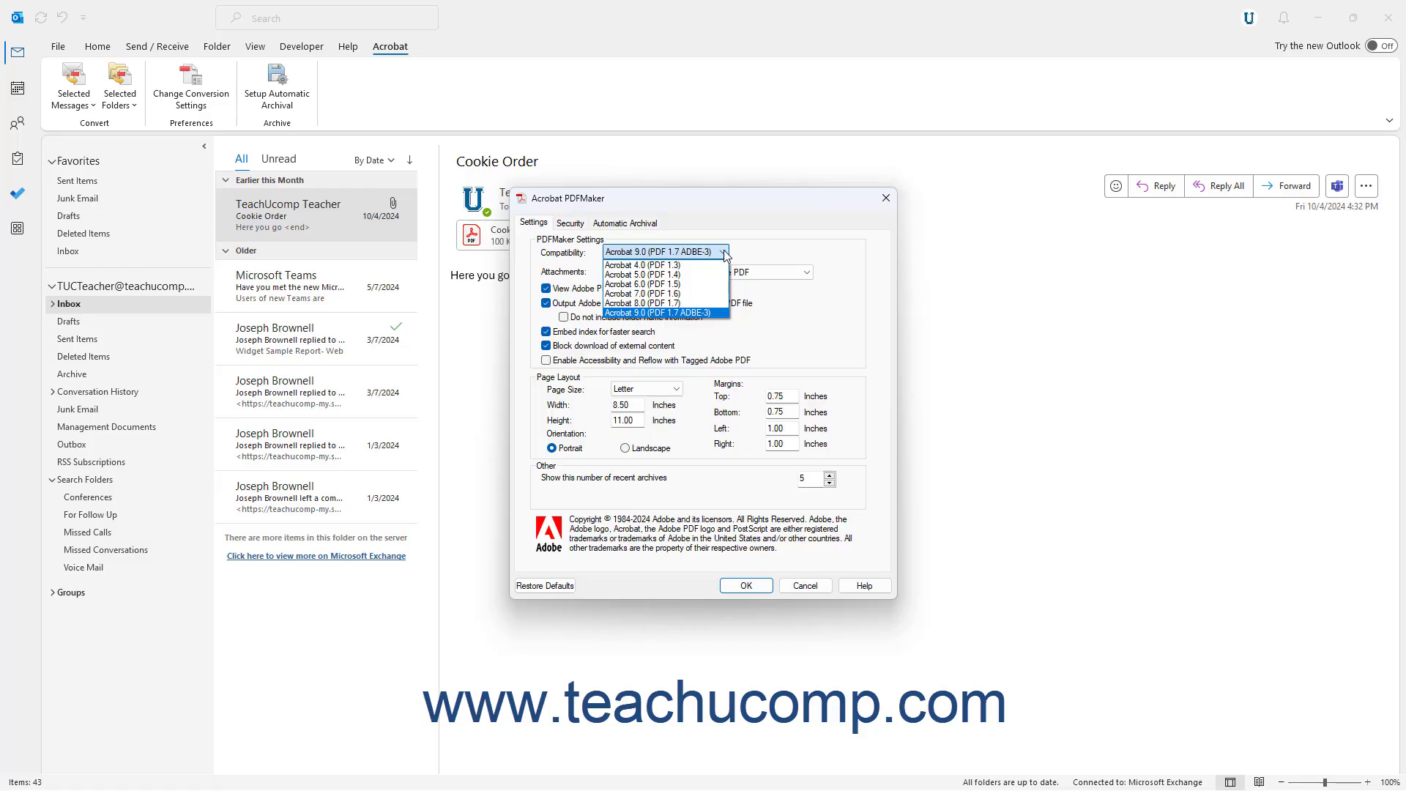
{"action": "left_click", "coordinate": [725, 252]}
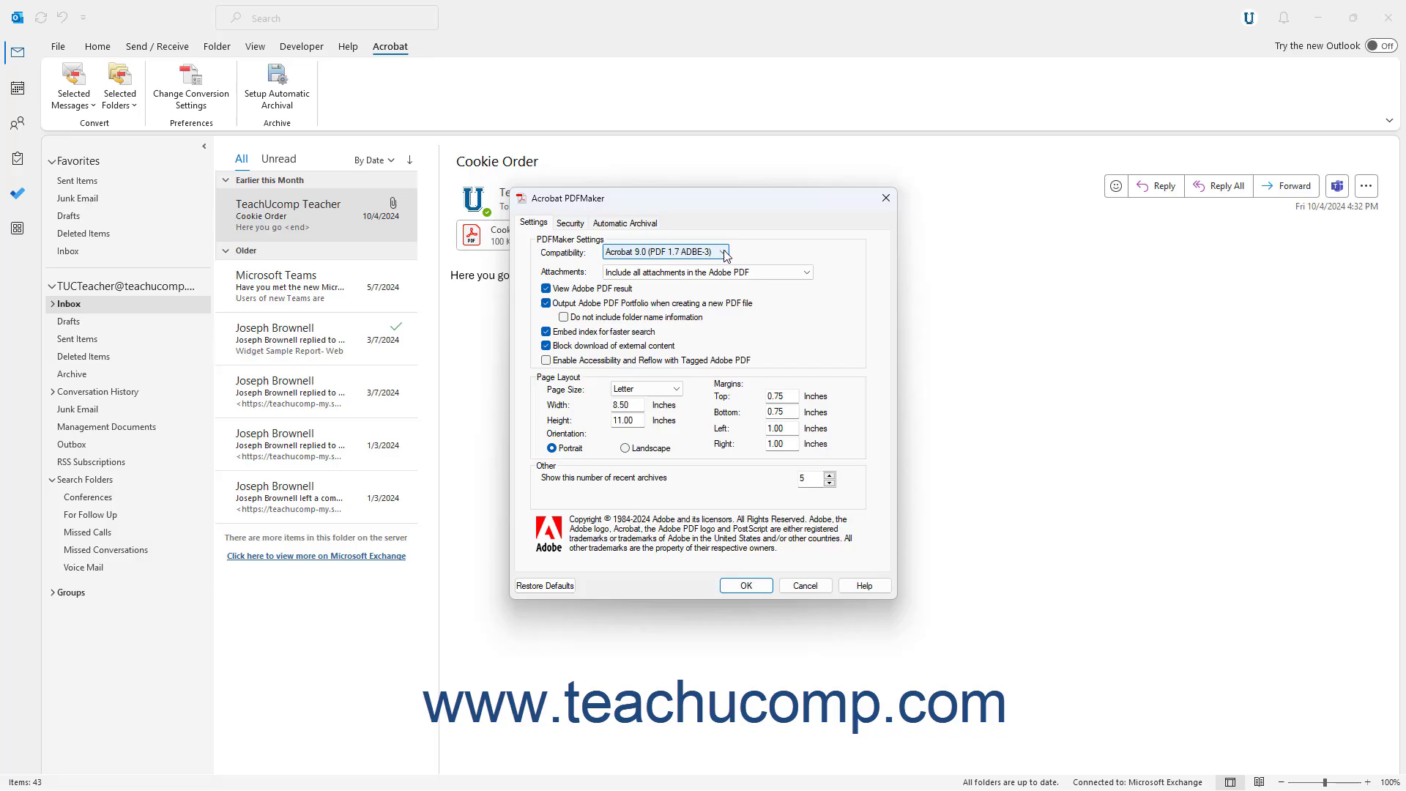
{"action": "left_click", "coordinate": [808, 272]}
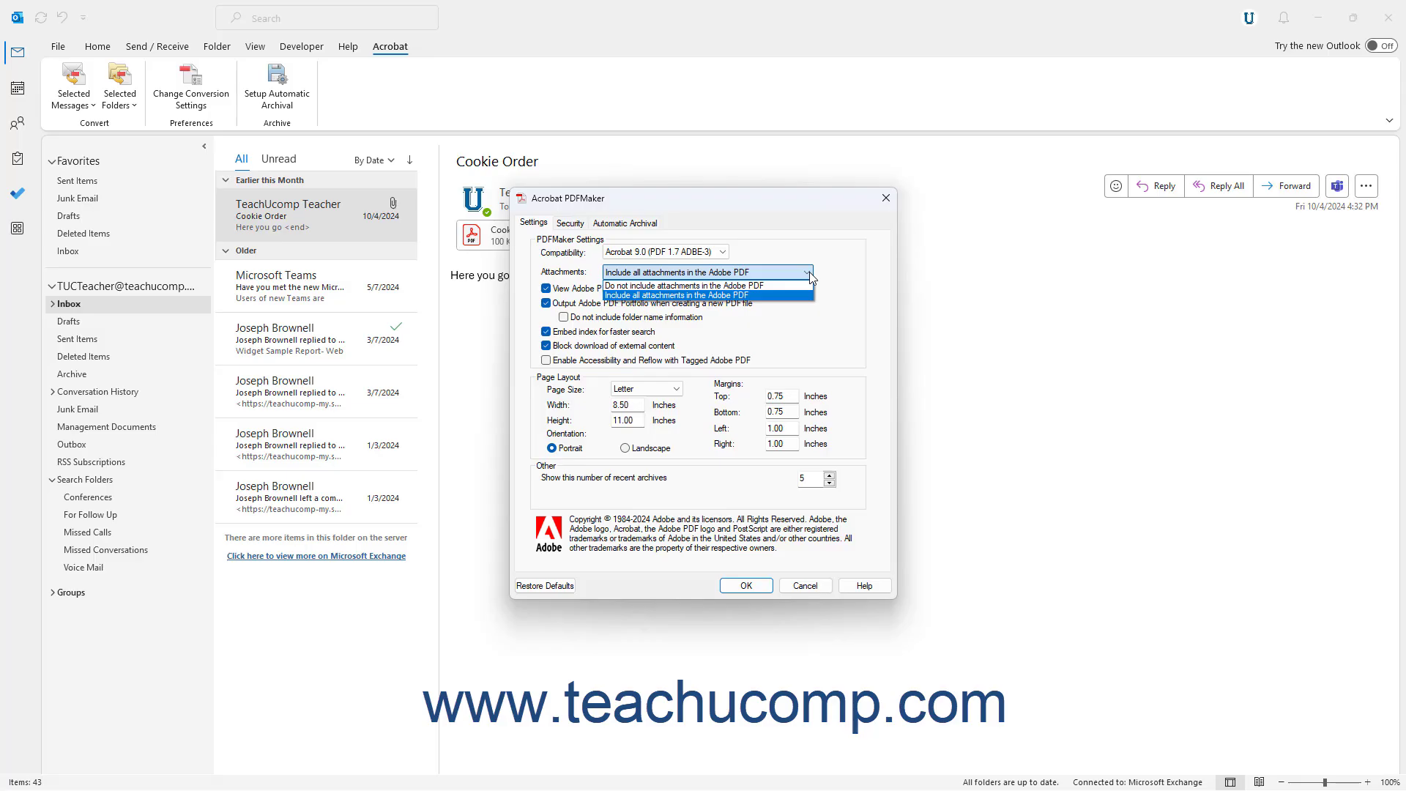
{"action": "left_click", "coordinate": [824, 276]}
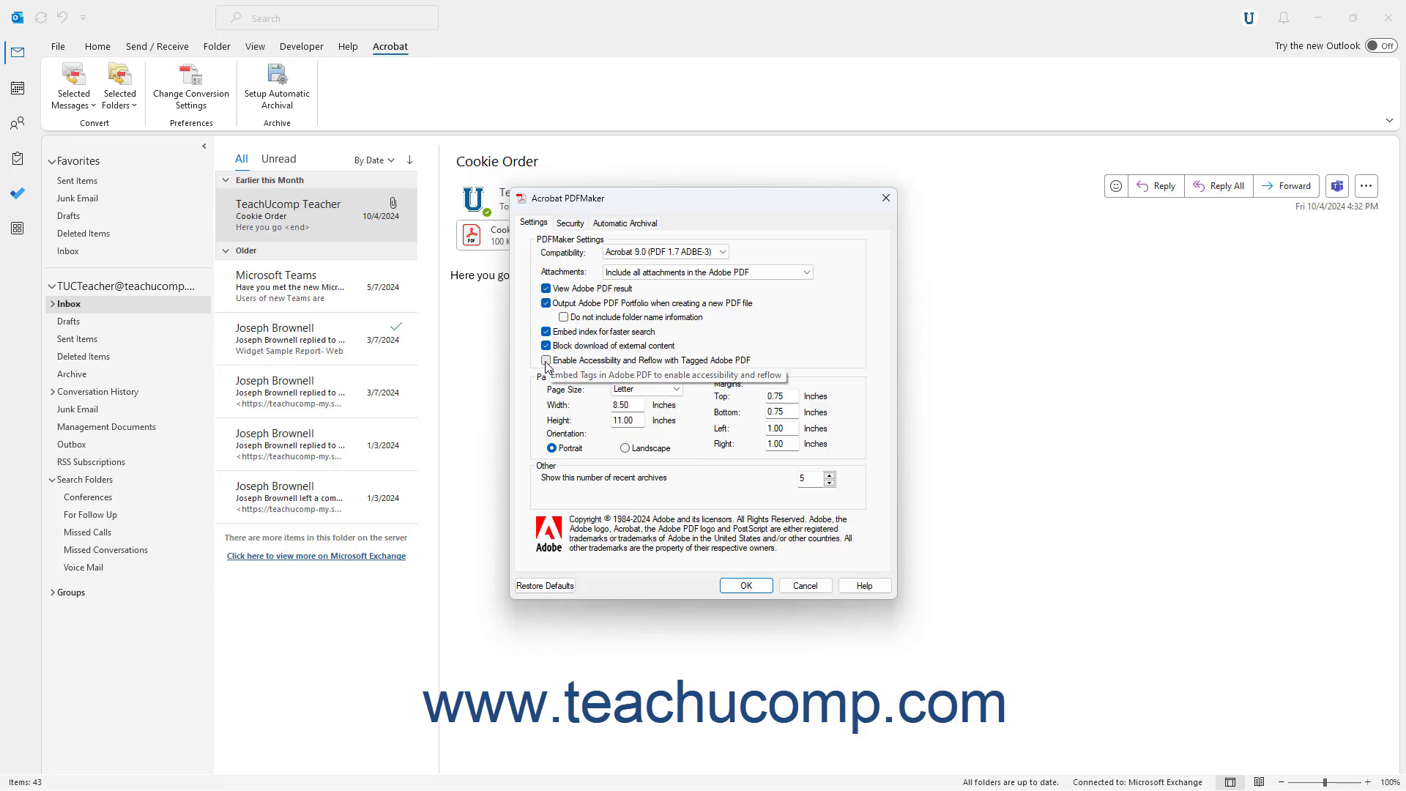
Examine the page size, dimensions, orientation, margins and recent archives settings, followed by the security options.
{"action": "left_click", "coordinate": [642, 396]}
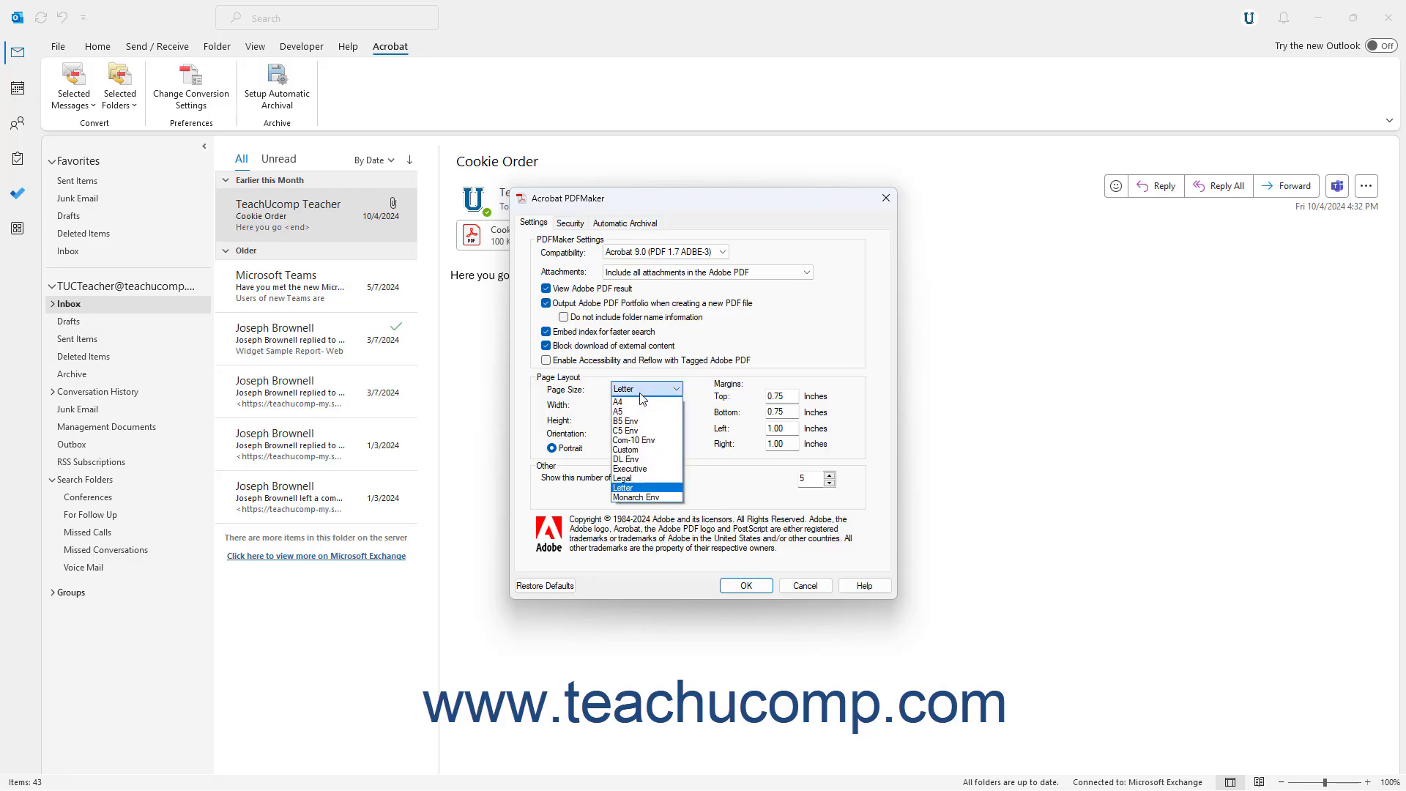
{"action": "left_click", "coordinate": [642, 397]}
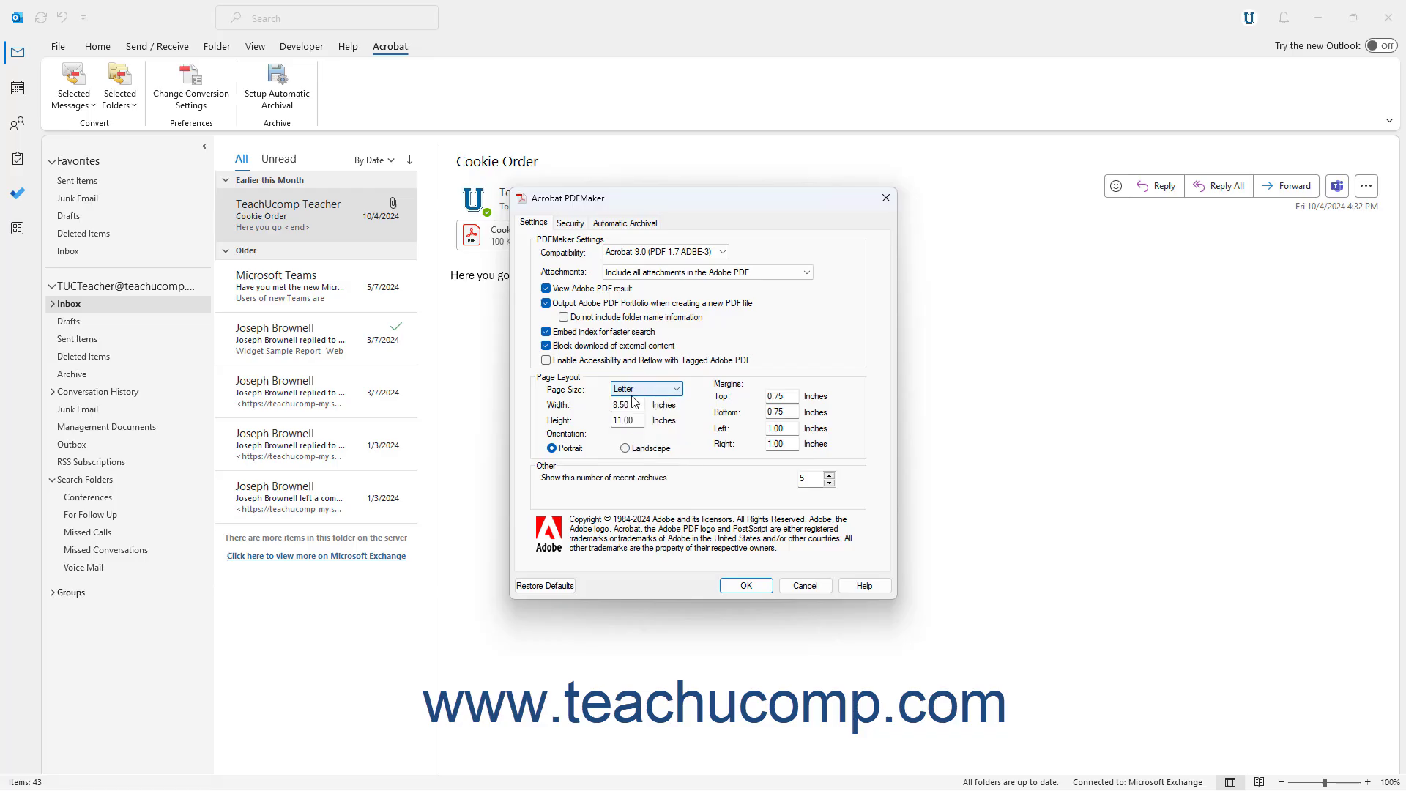
{"action": "left_click", "coordinate": [631, 405]}
{"action": "left_click", "coordinate": [631, 422]}
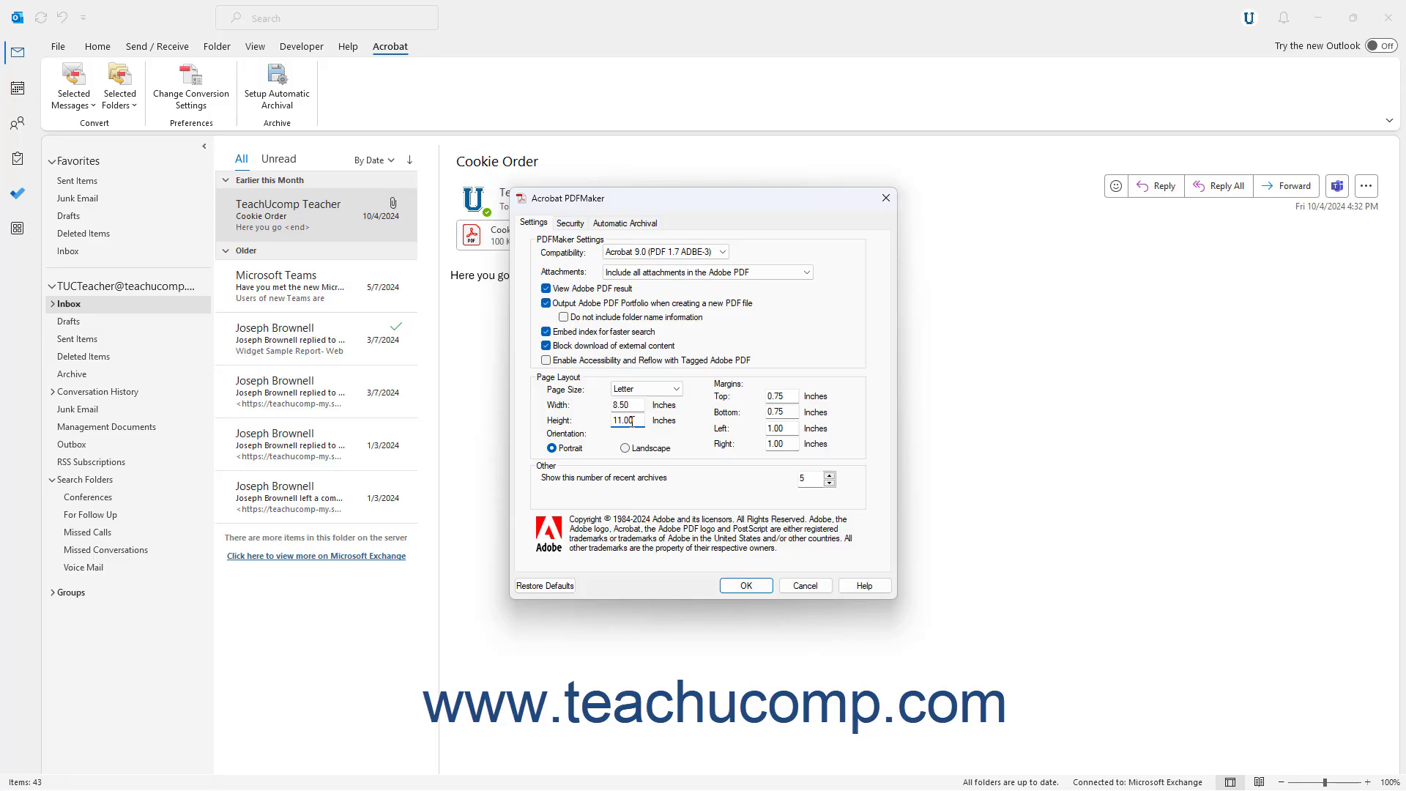
{"action": "left_click", "coordinate": [572, 449]}
{"action": "left_click", "coordinate": [783, 396]}
{"action": "left_click", "coordinate": [785, 412]}
{"action": "left_click", "coordinate": [784, 428]}
{"action": "left_click", "coordinate": [783, 454]}
{"action": "left_click", "coordinate": [808, 480]}
{"action": "left_click", "coordinate": [572, 225]}
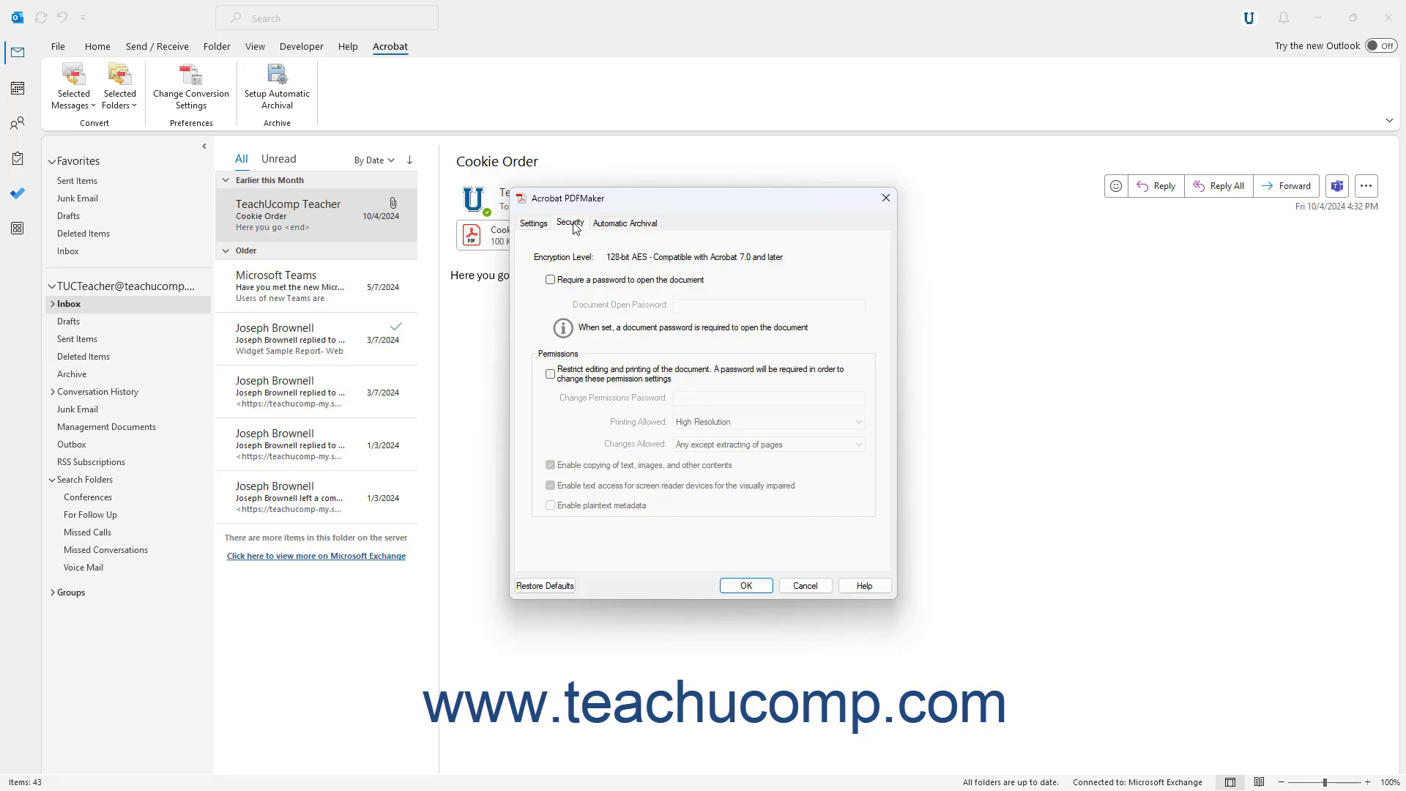
Enable automatic archival and set its frequency to weekly on Sunday.
{"action": "left_click", "coordinate": [632, 225]}
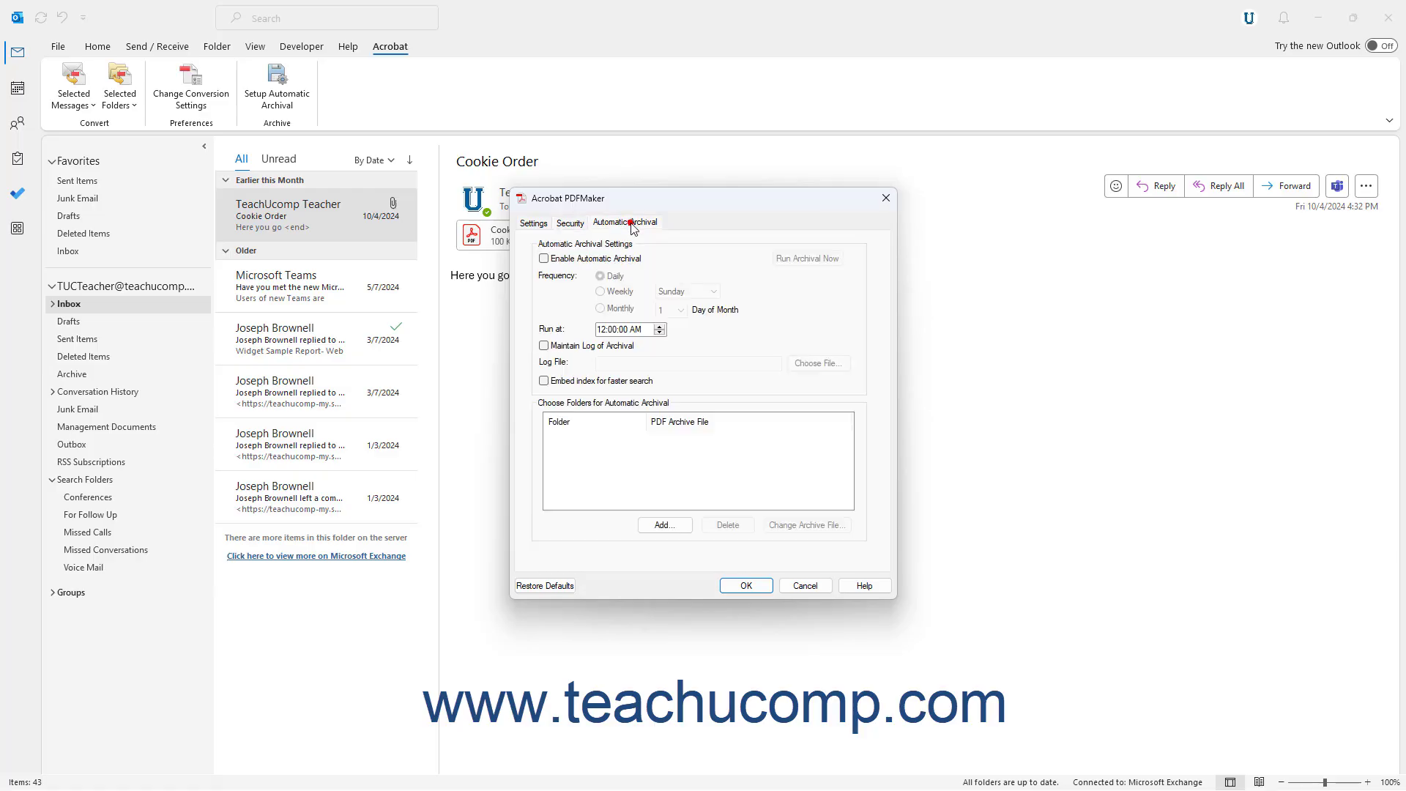
{"action": "left_click", "coordinate": [544, 260]}
{"action": "left_click", "coordinate": [601, 291]}
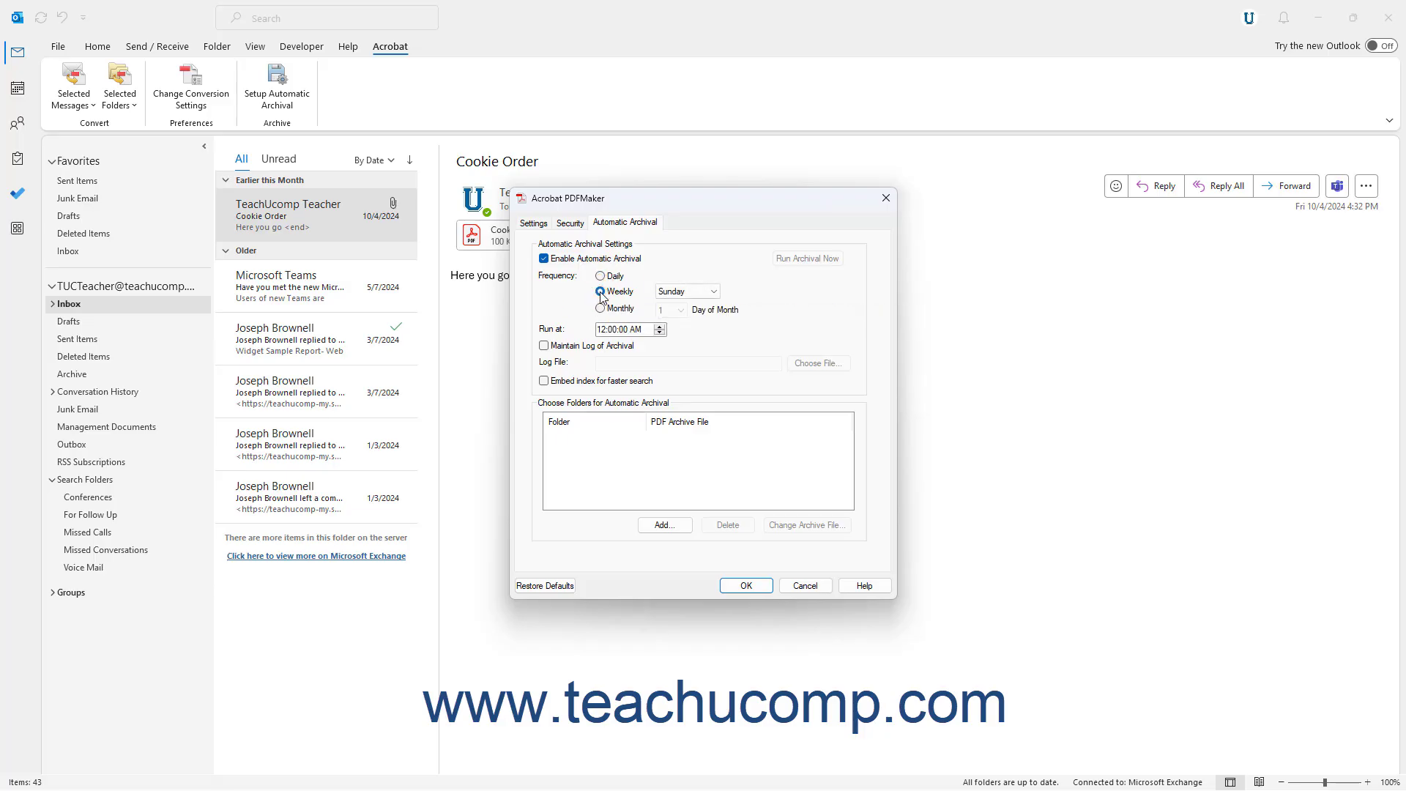
{"action": "left_click", "coordinate": [699, 293]}
{"action": "left_click", "coordinate": [700, 295]}
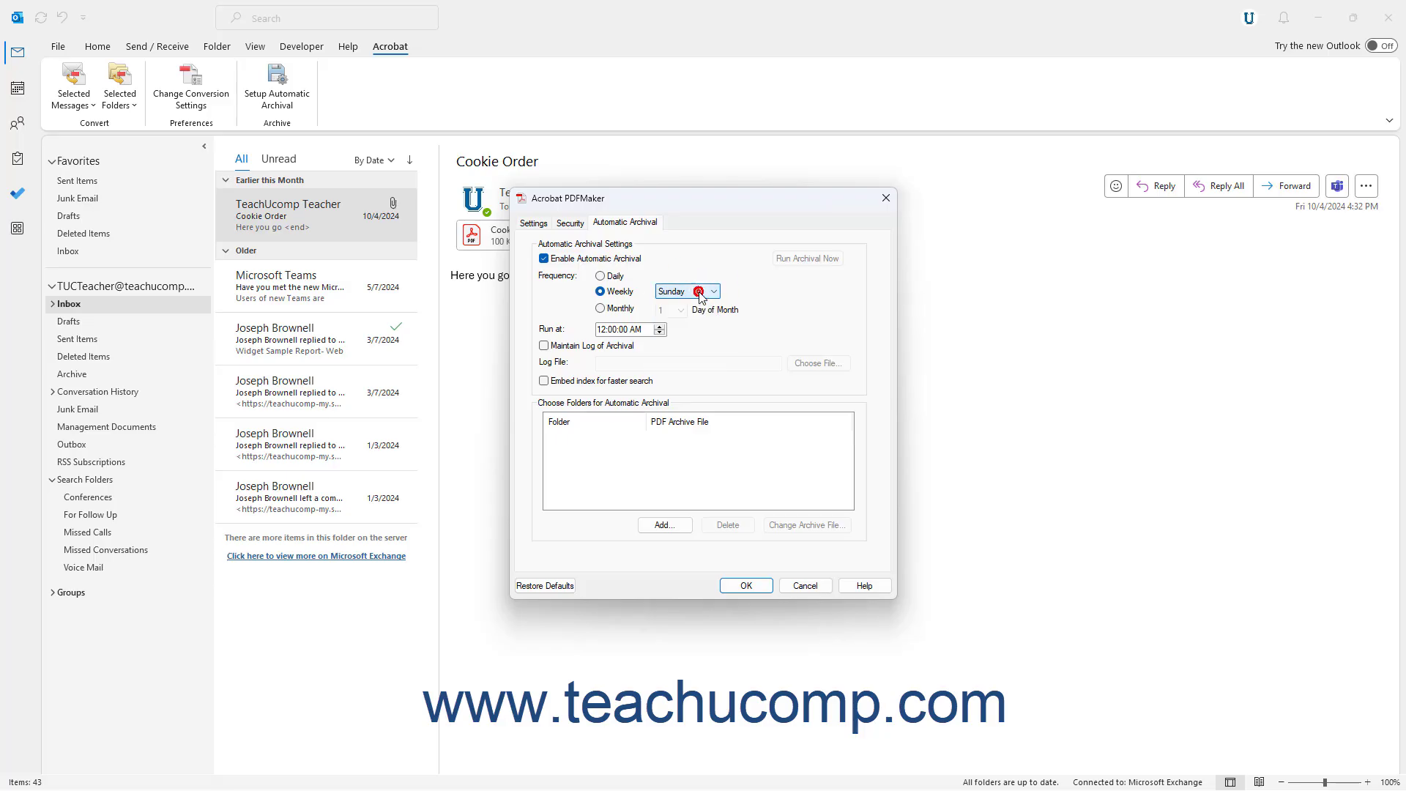
Schedule the automatic archival monthly on day 1 and set its run time to 12:00:00 PM.
{"action": "left_click", "coordinate": [605, 312]}
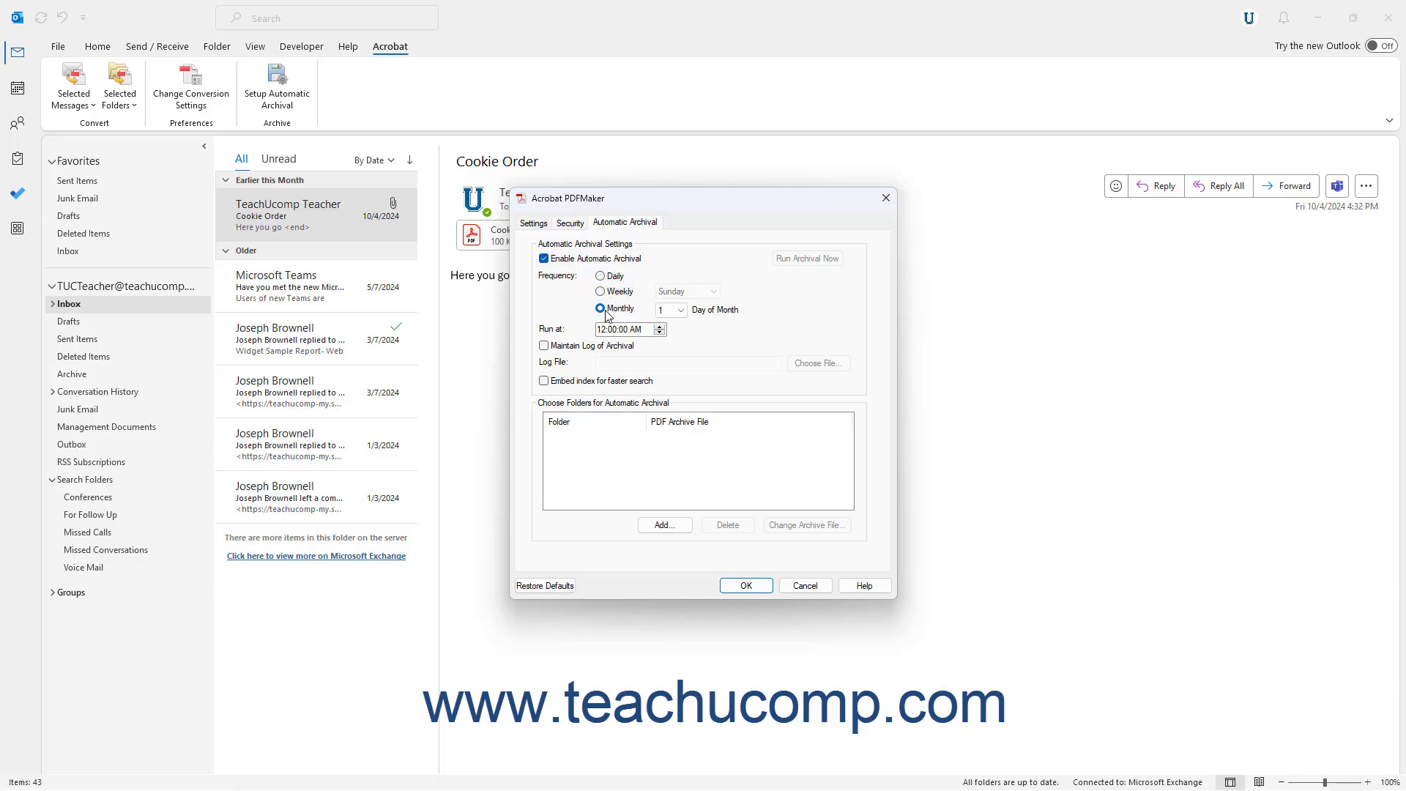
{"action": "left_click", "coordinate": [659, 311]}
{"action": "left_click", "coordinate": [621, 331]}
{"action": "left_click", "coordinate": [636, 330]}
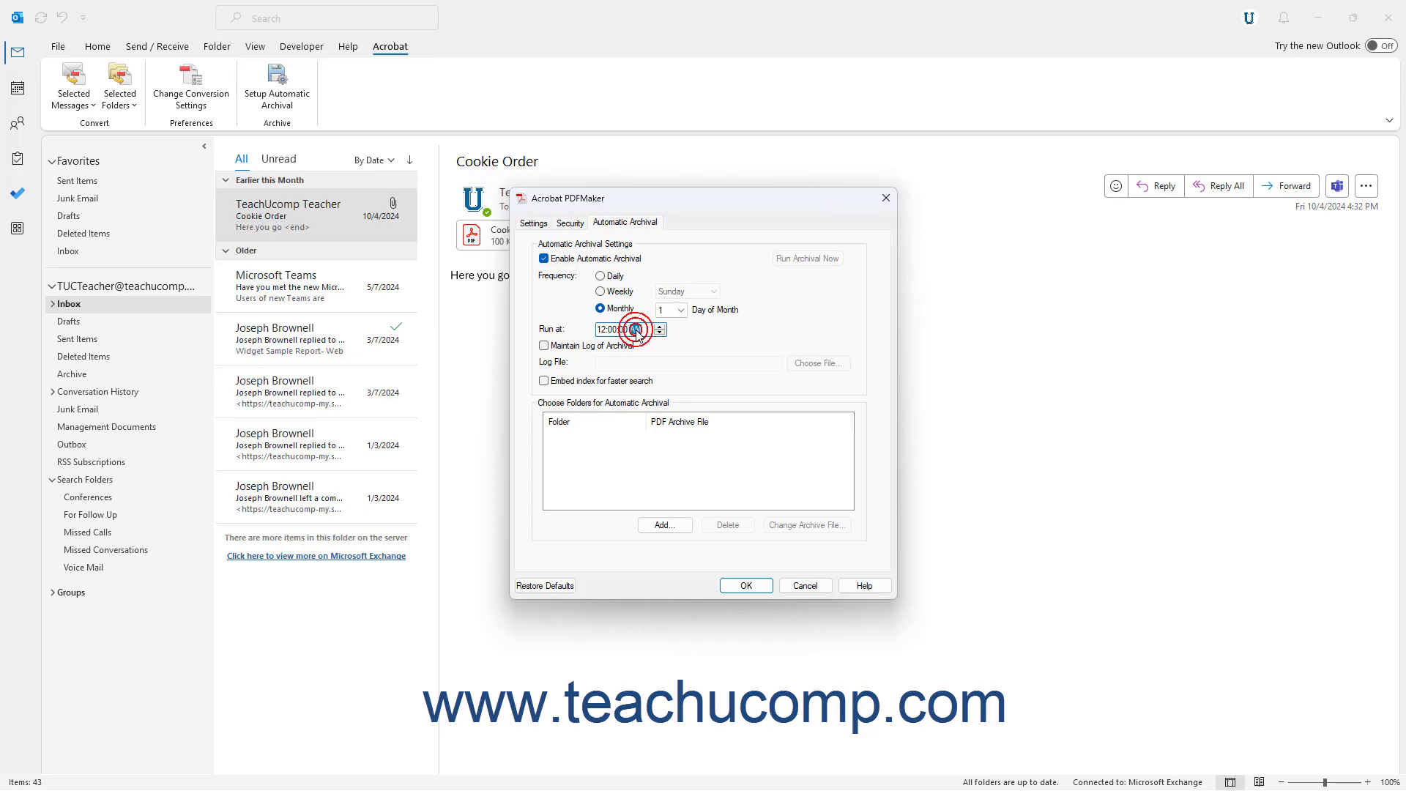
{"action": "left_click", "coordinate": [659, 327]}
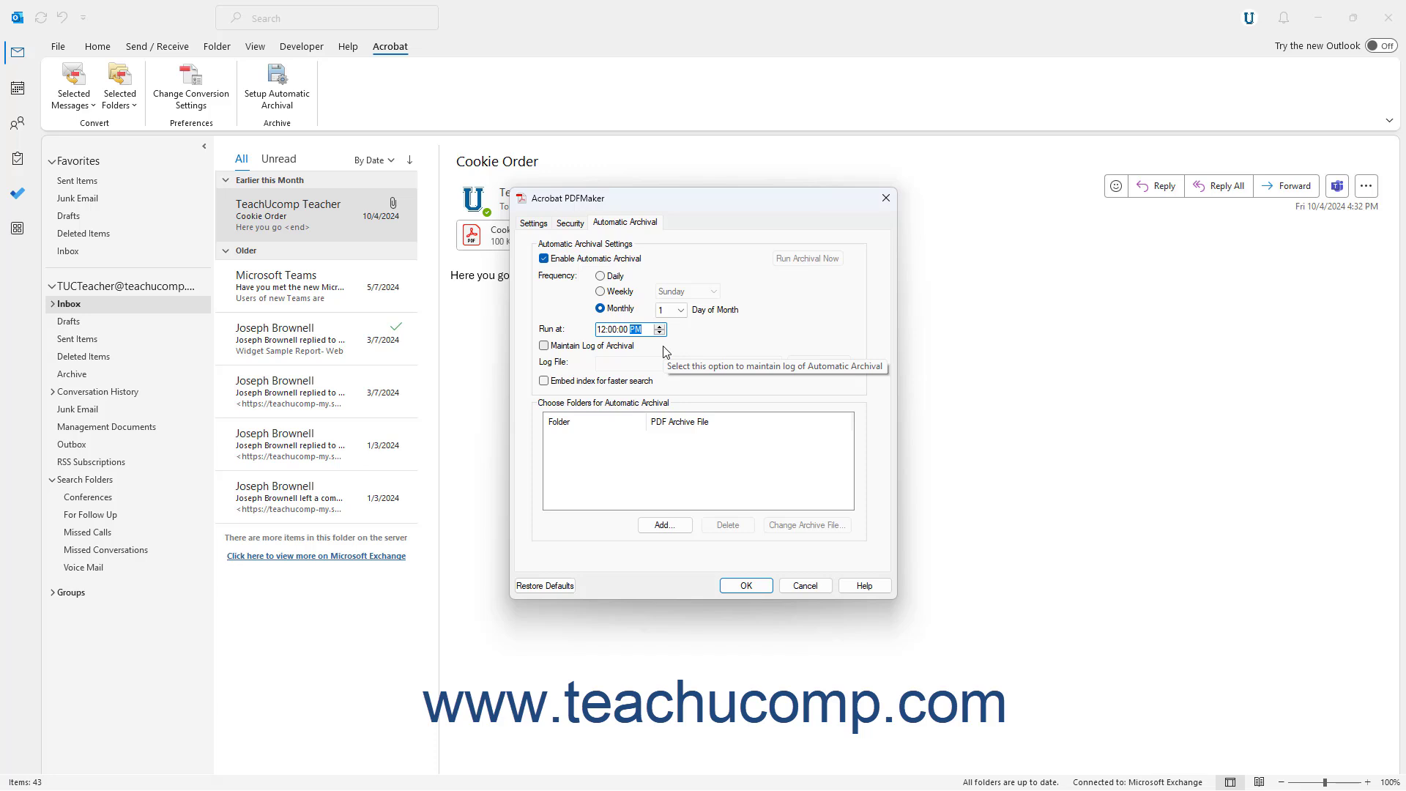
Try out the archival log option with its log file selection and the embedded index option, leaving both off.
{"action": "left_click", "coordinate": [550, 348]}
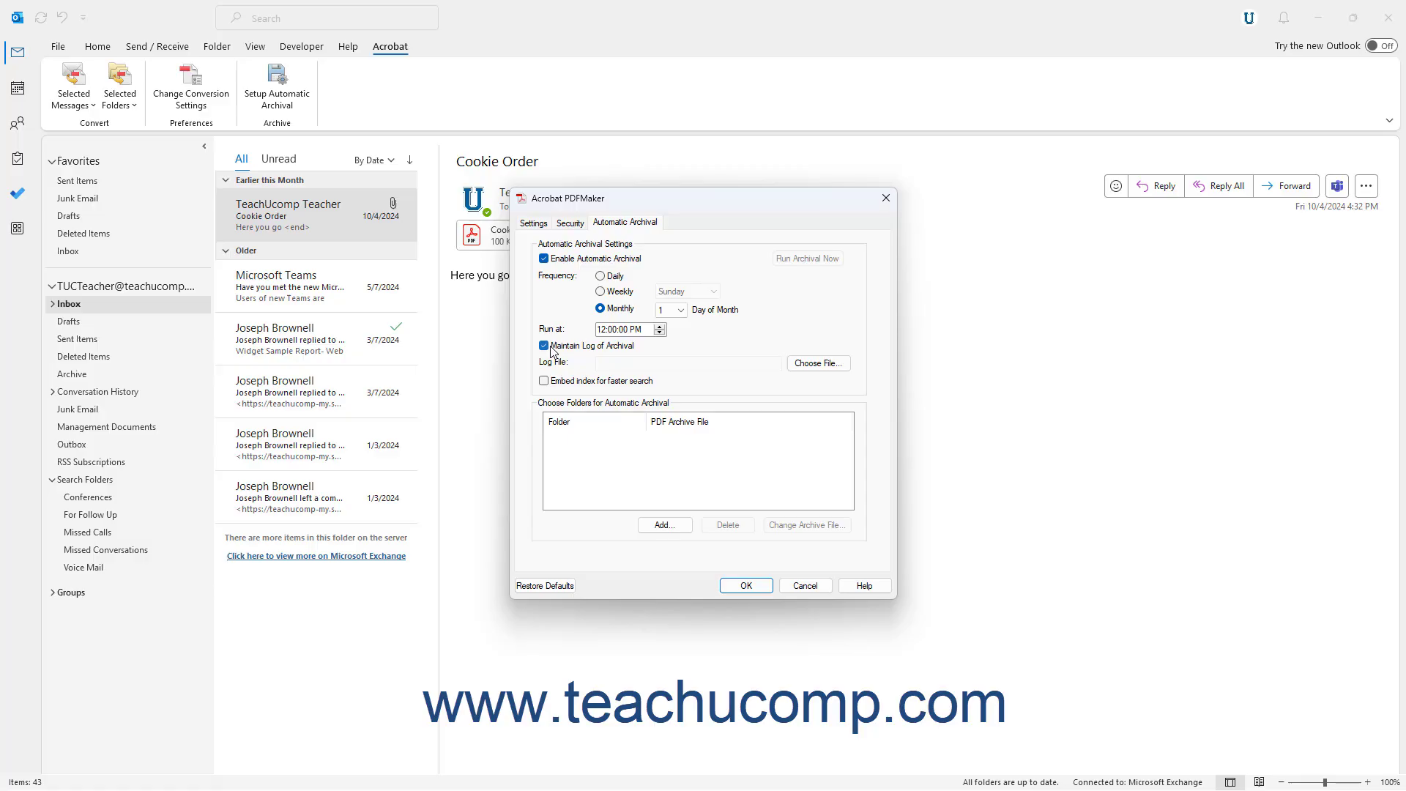
{"action": "left_click", "coordinate": [803, 364]}
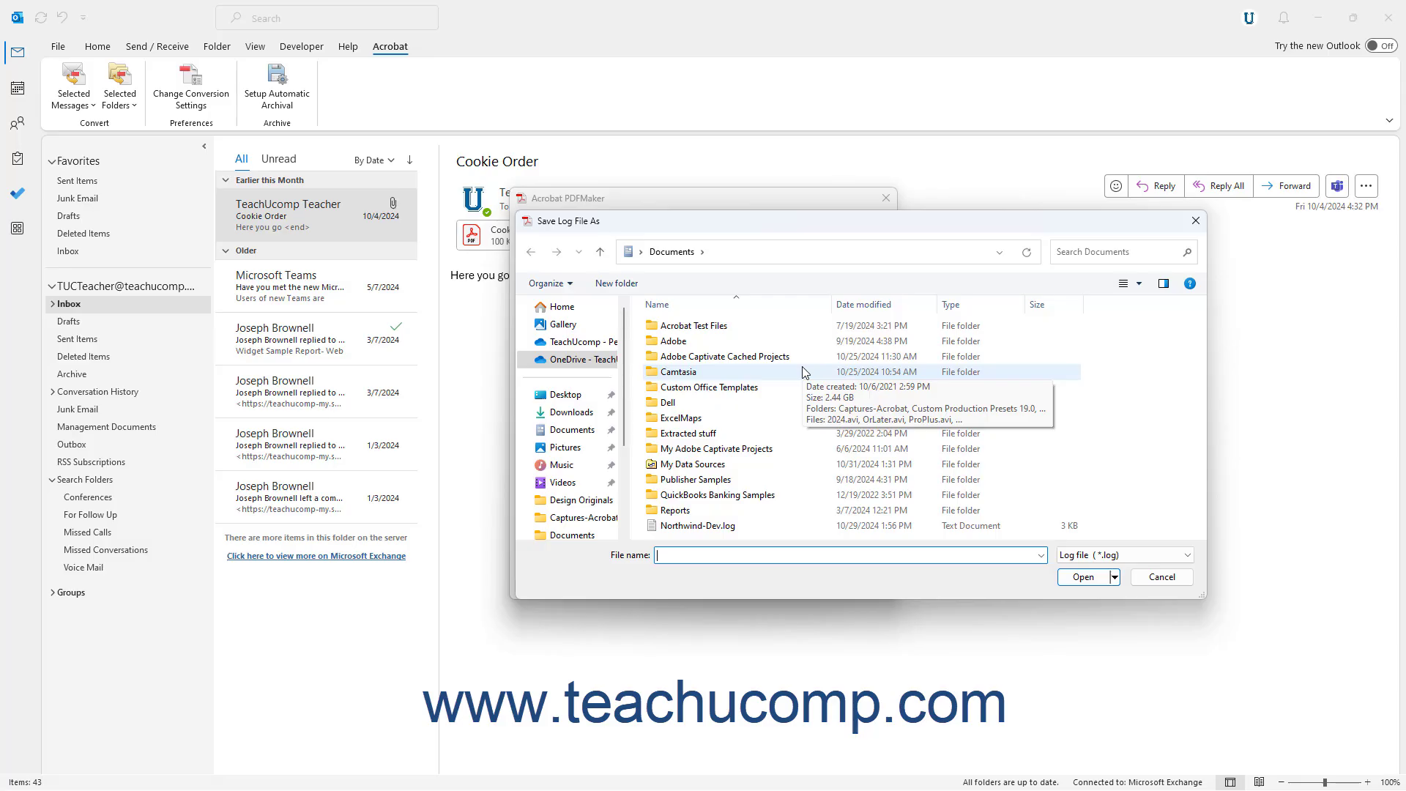
{"action": "left_click", "coordinate": [708, 557]}
{"action": "left_click", "coordinate": [1164, 578]}
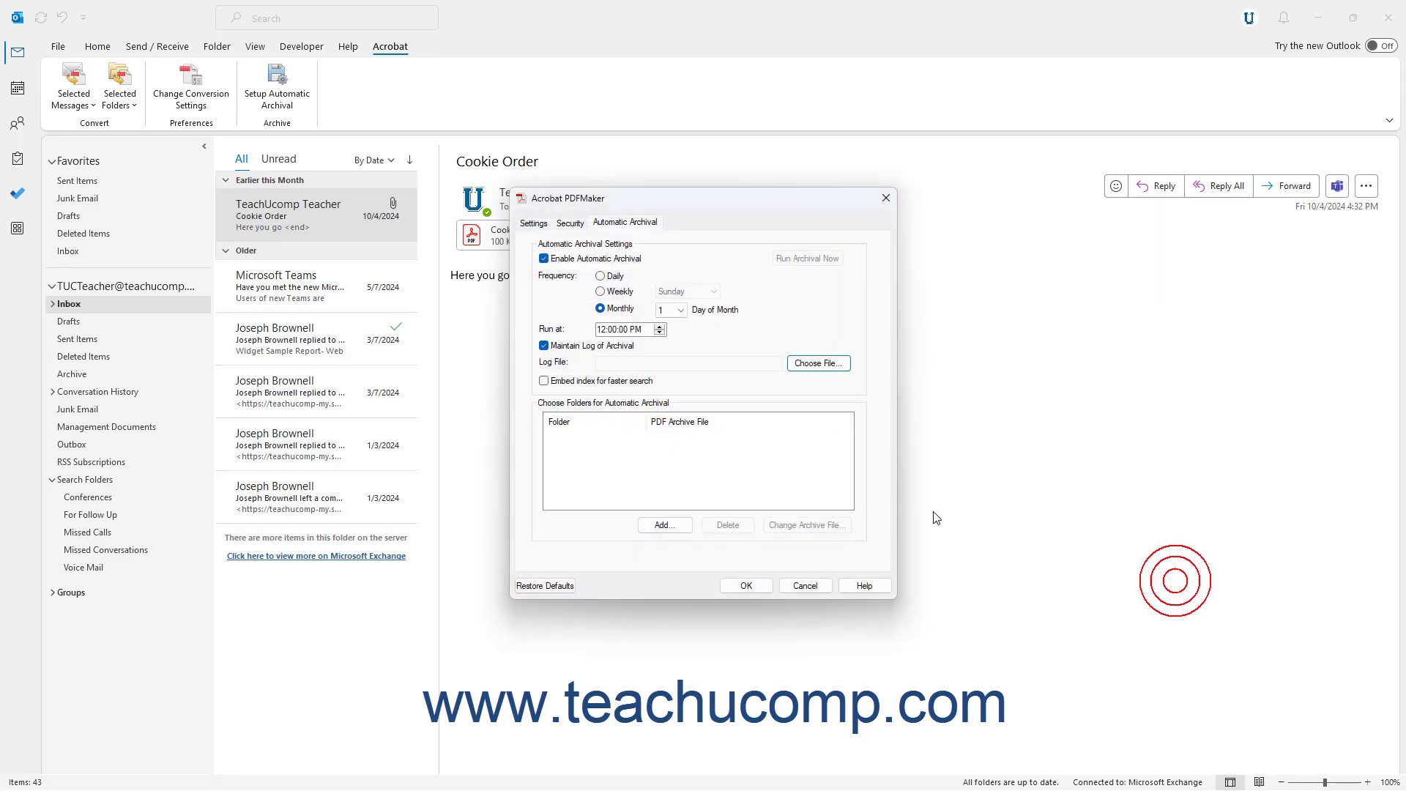
{"action": "left_click", "coordinate": [543, 346]}
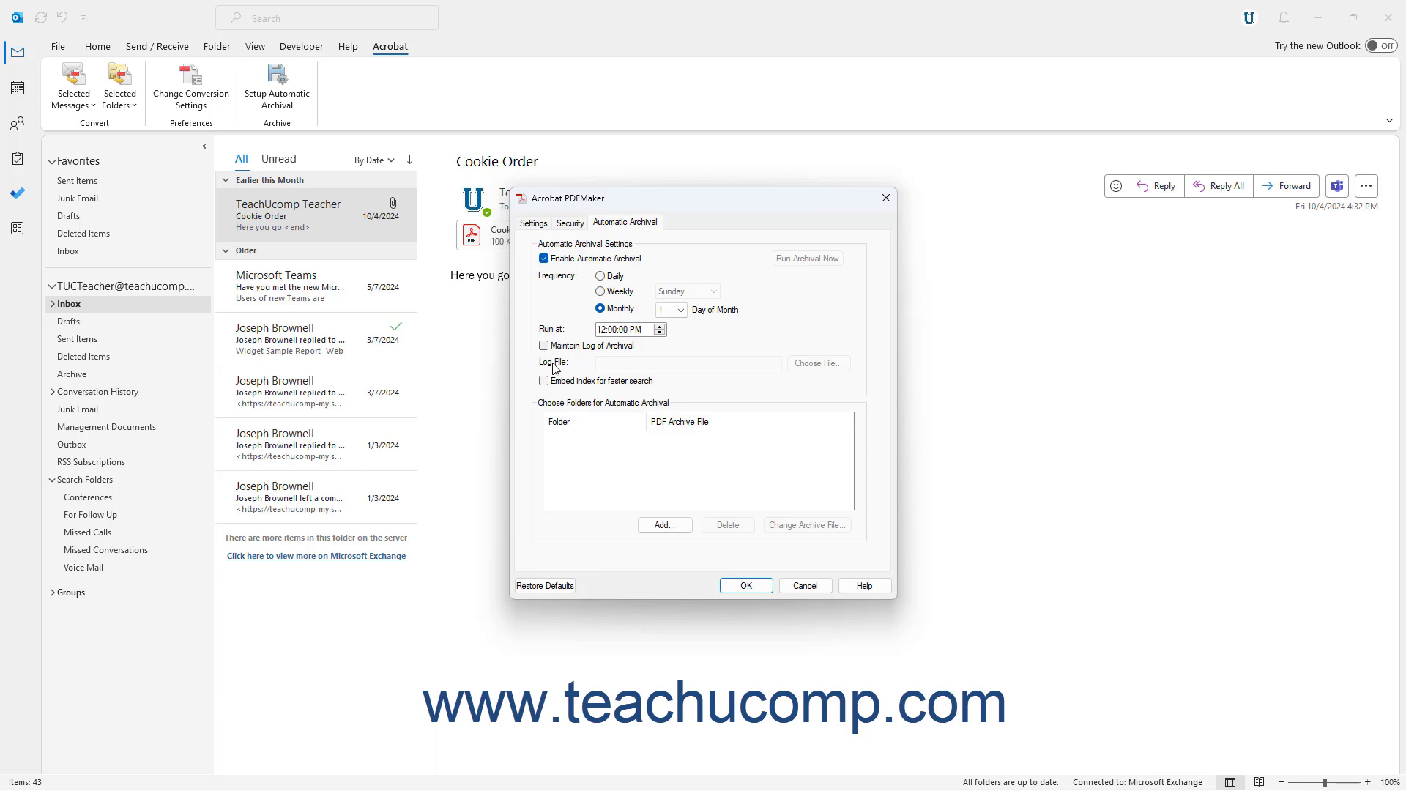
{"action": "left_click", "coordinate": [544, 380]}
{"action": "left_click", "coordinate": [544, 381]}
Add a folder for automatic archival, choosing Sent Items instead of the Inbox and its subfolders.
{"action": "left_click", "coordinate": [655, 525]}
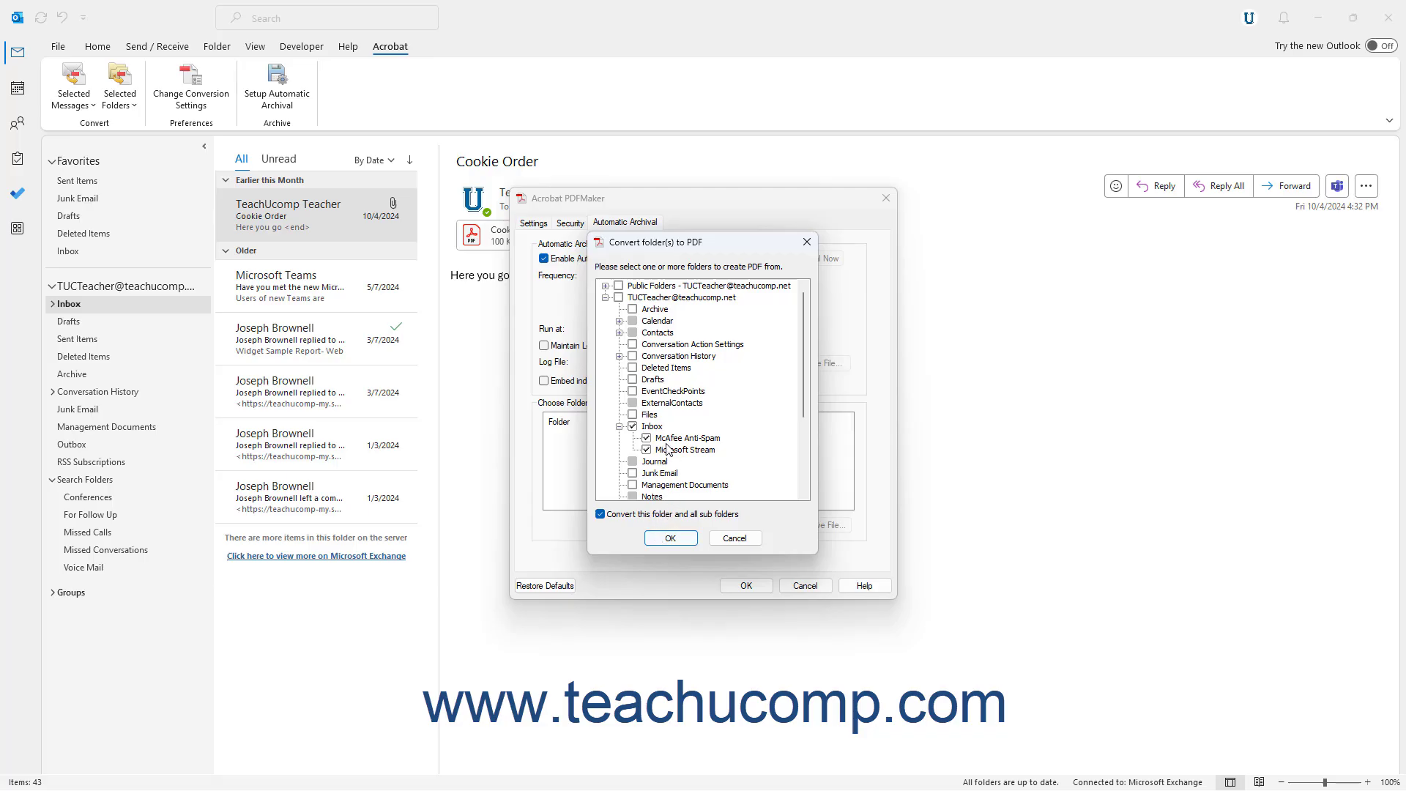
{"action": "scroll", "coordinate": [667, 447], "scroll_direction": "down", "scroll_amount": 2}
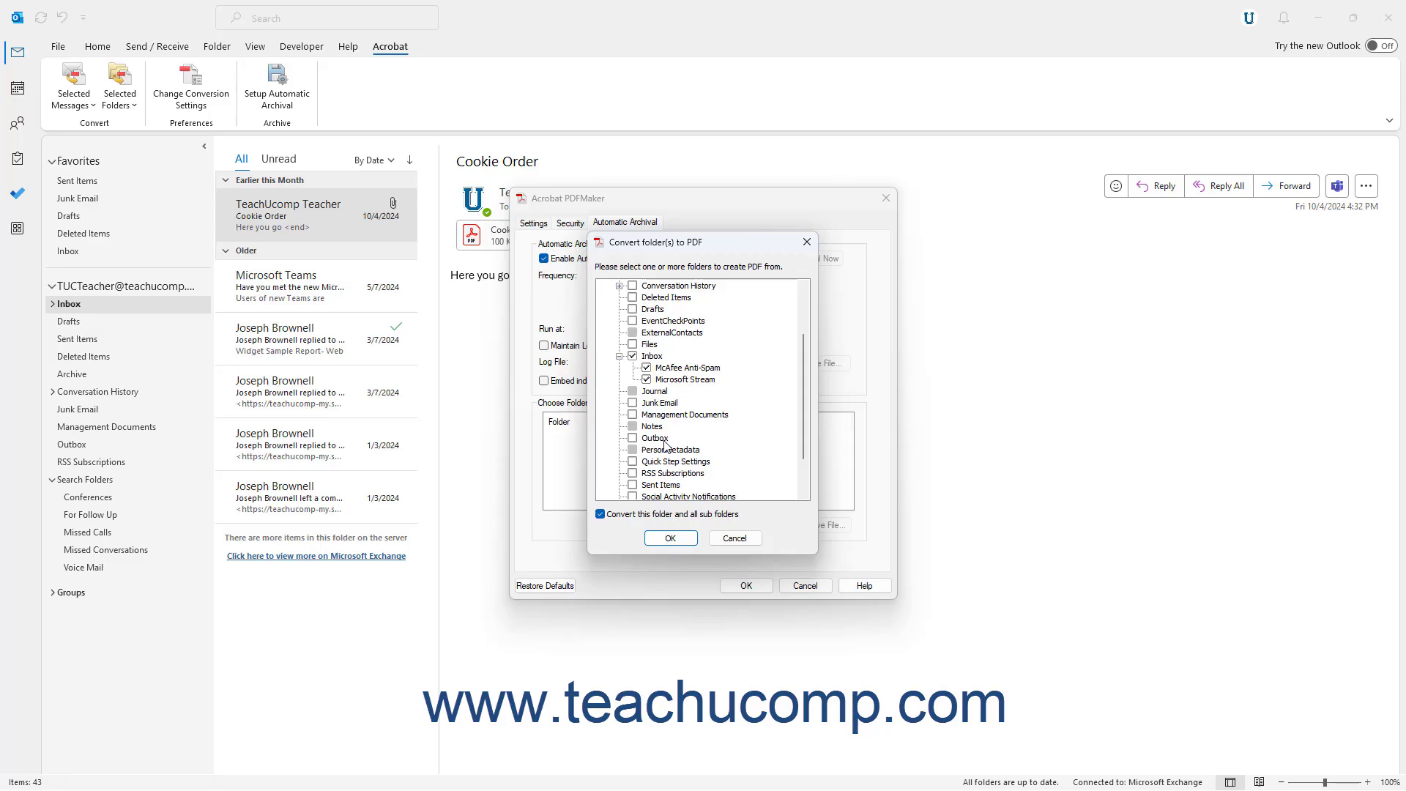
{"action": "left_click", "coordinate": [632, 356]}
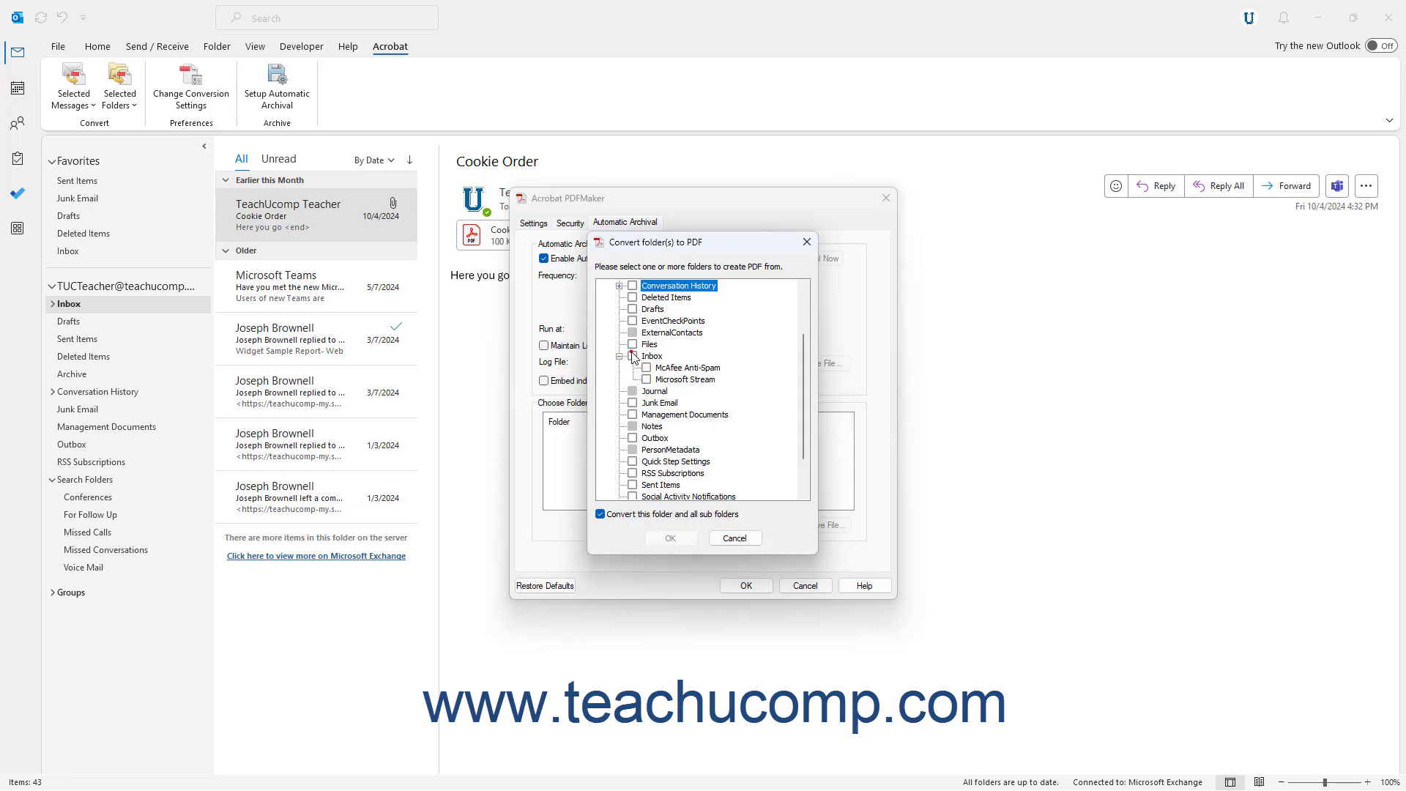
{"action": "left_click", "coordinate": [633, 484]}
{"action": "left_click", "coordinate": [670, 542]}
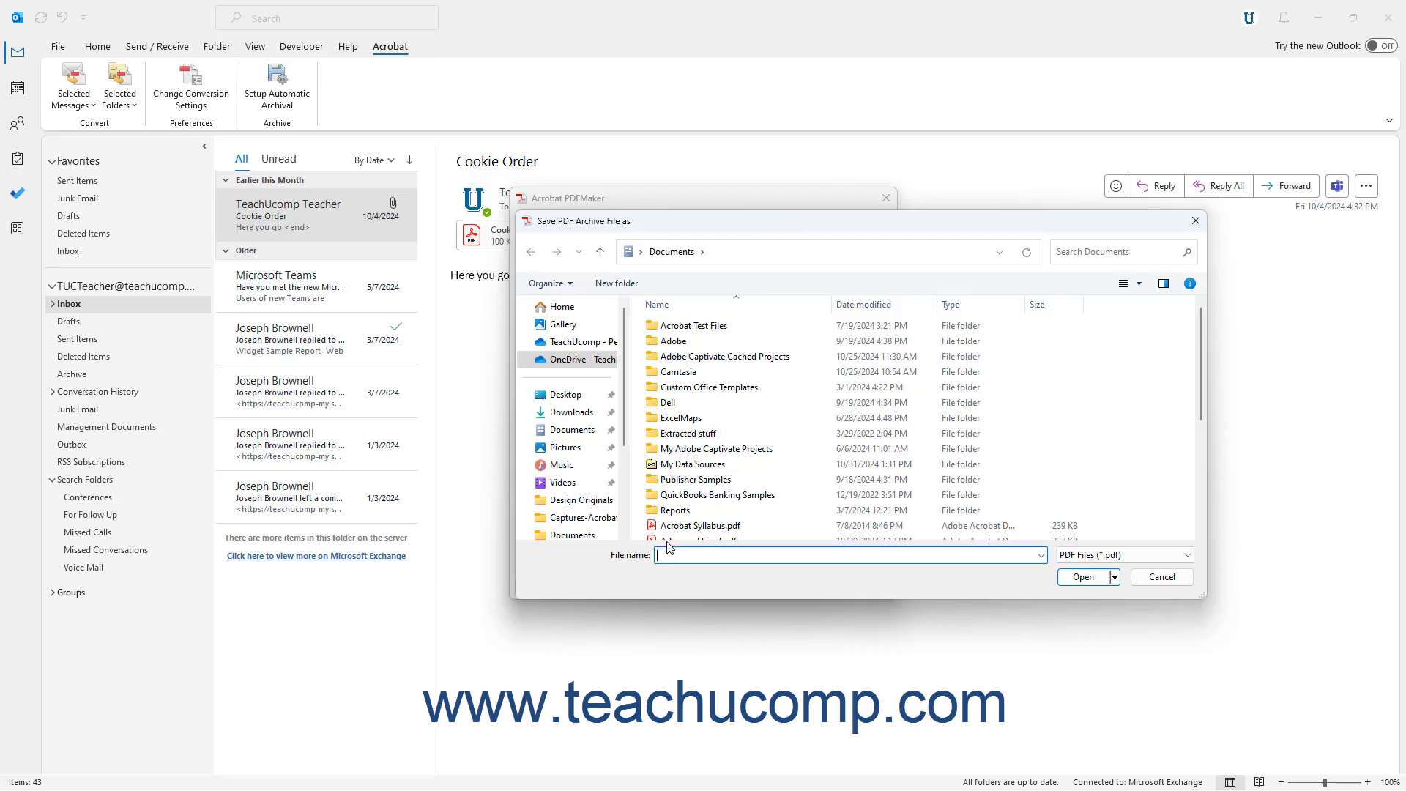
Save the PDF archive file in Documents under the name OutlookPDFArchive.
{"action": "scroll", "coordinate": [731, 472], "scroll_direction": "down", "scroll_amount": 3}
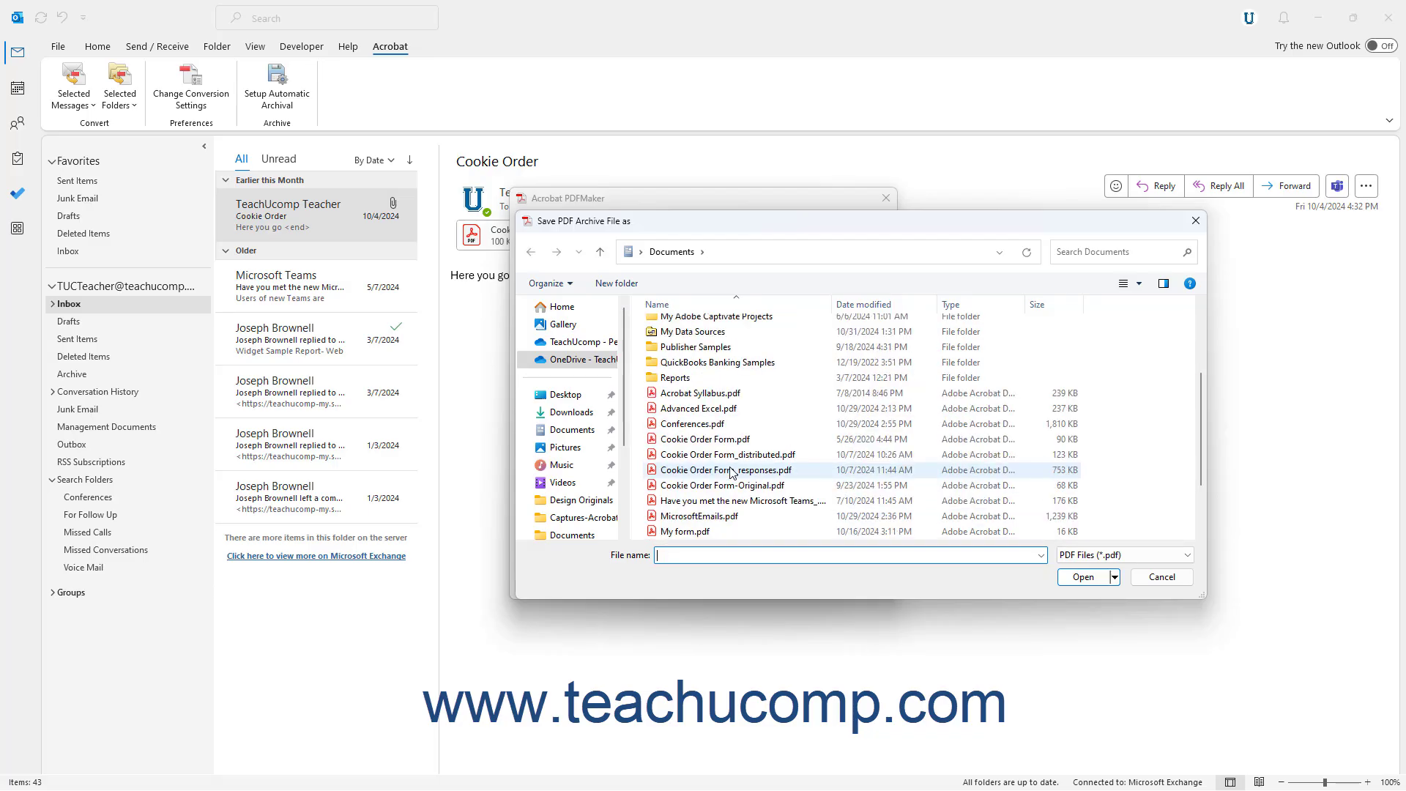
{"action": "scroll", "coordinate": [731, 472], "scroll_direction": "down", "scroll_amount": 2}
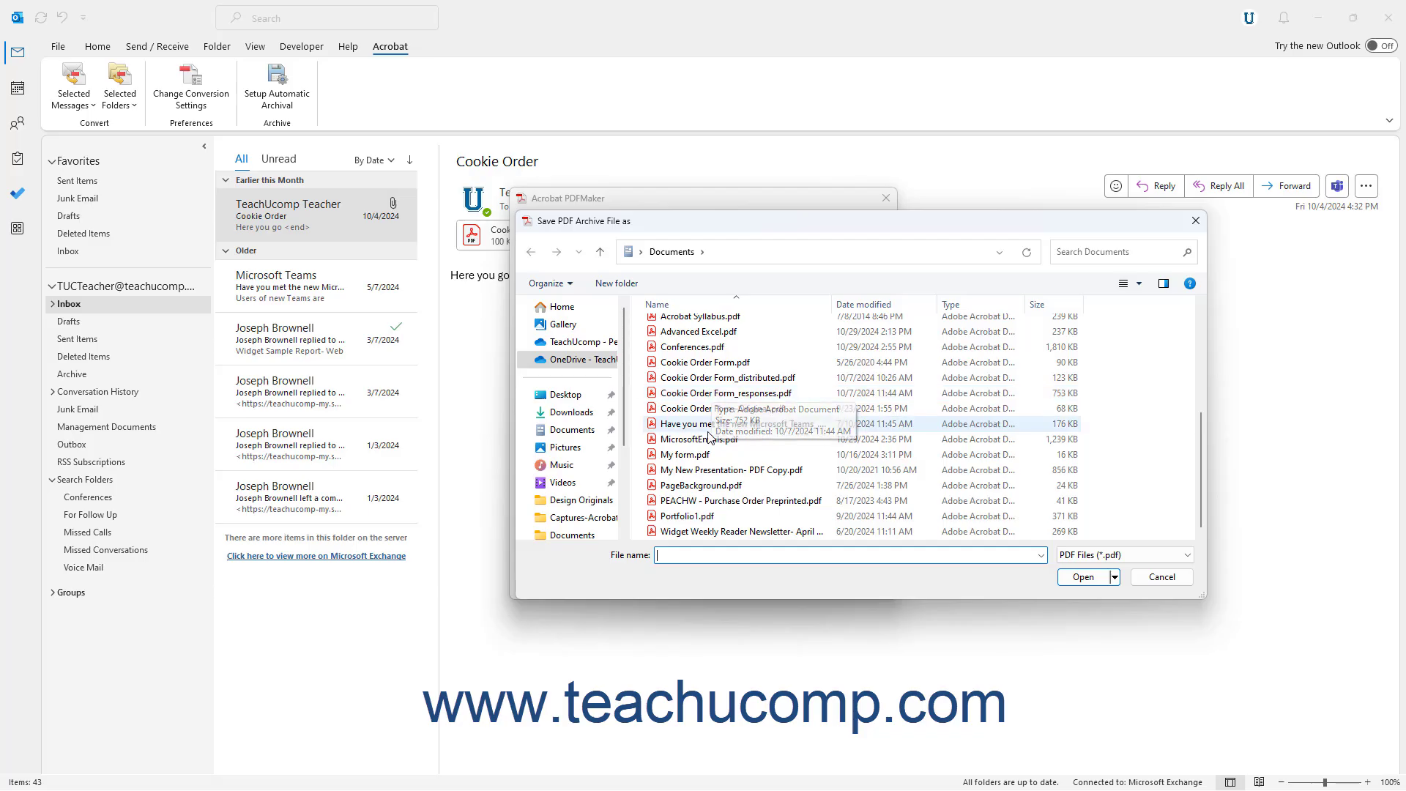
{"action": "type", "text": "OutlookPDFArchive"}
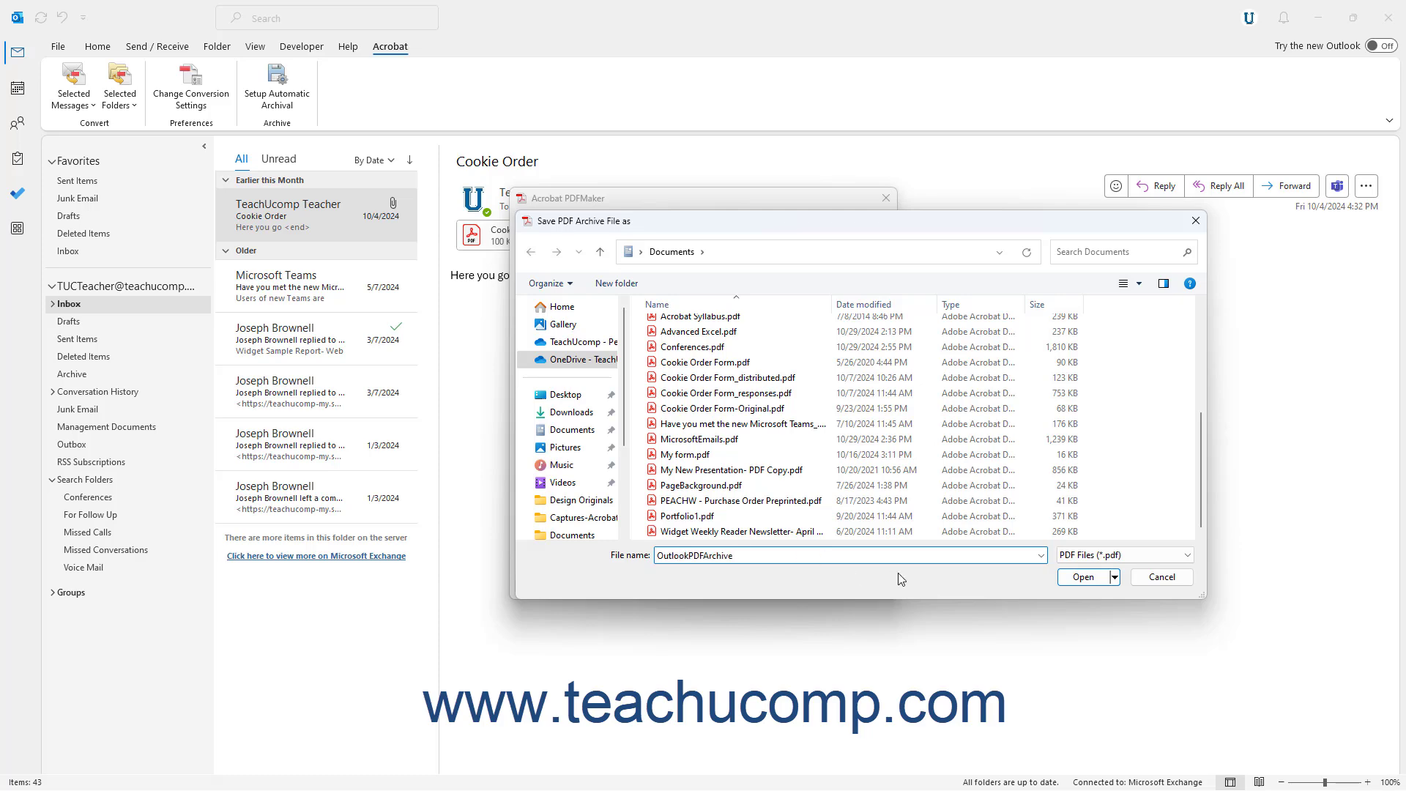
{"action": "left_click", "coordinate": [1066, 580]}
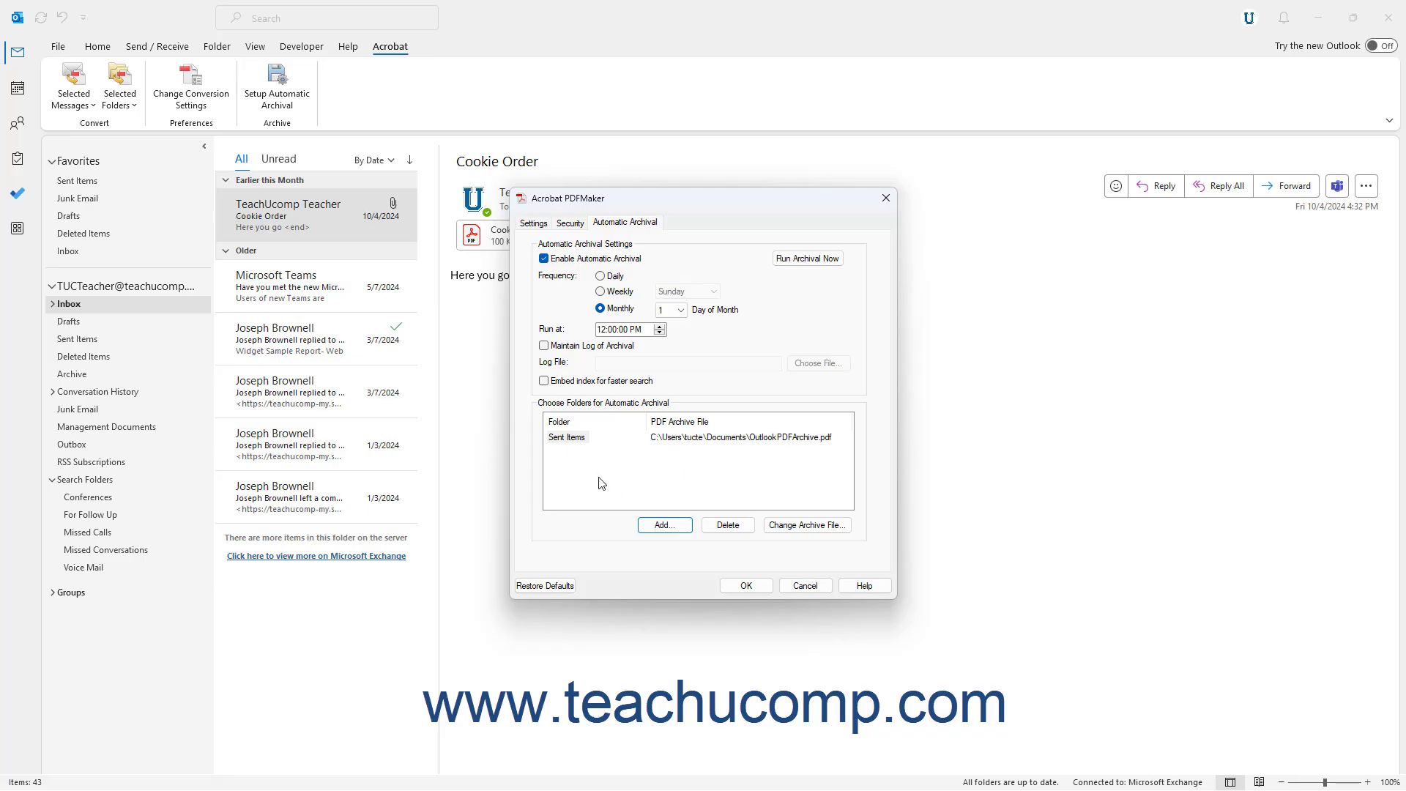
Try to remove Sent Items from the automatic archival folders, declining the removal.
{"action": "left_click", "coordinate": [565, 437]}
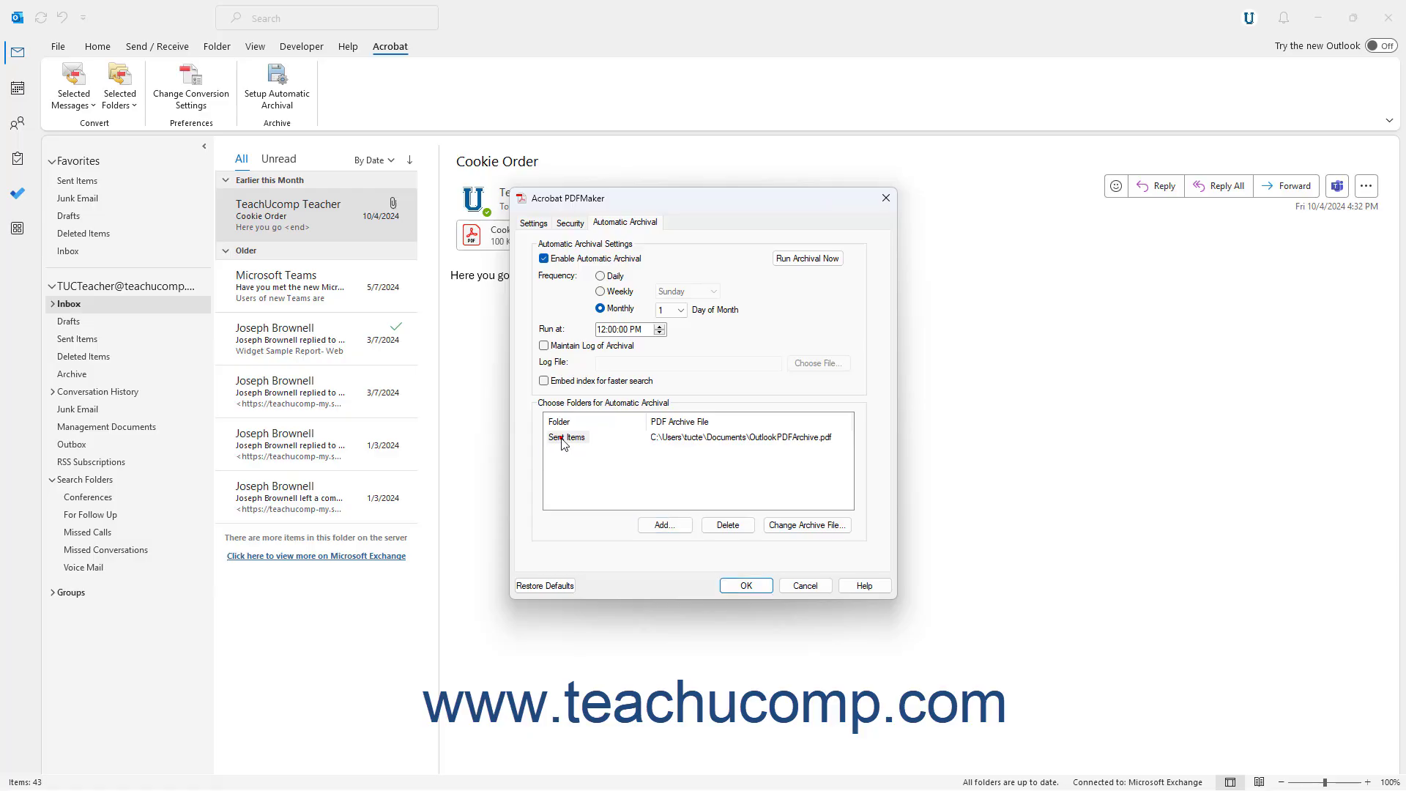
{"action": "left_click", "coordinate": [725, 526]}
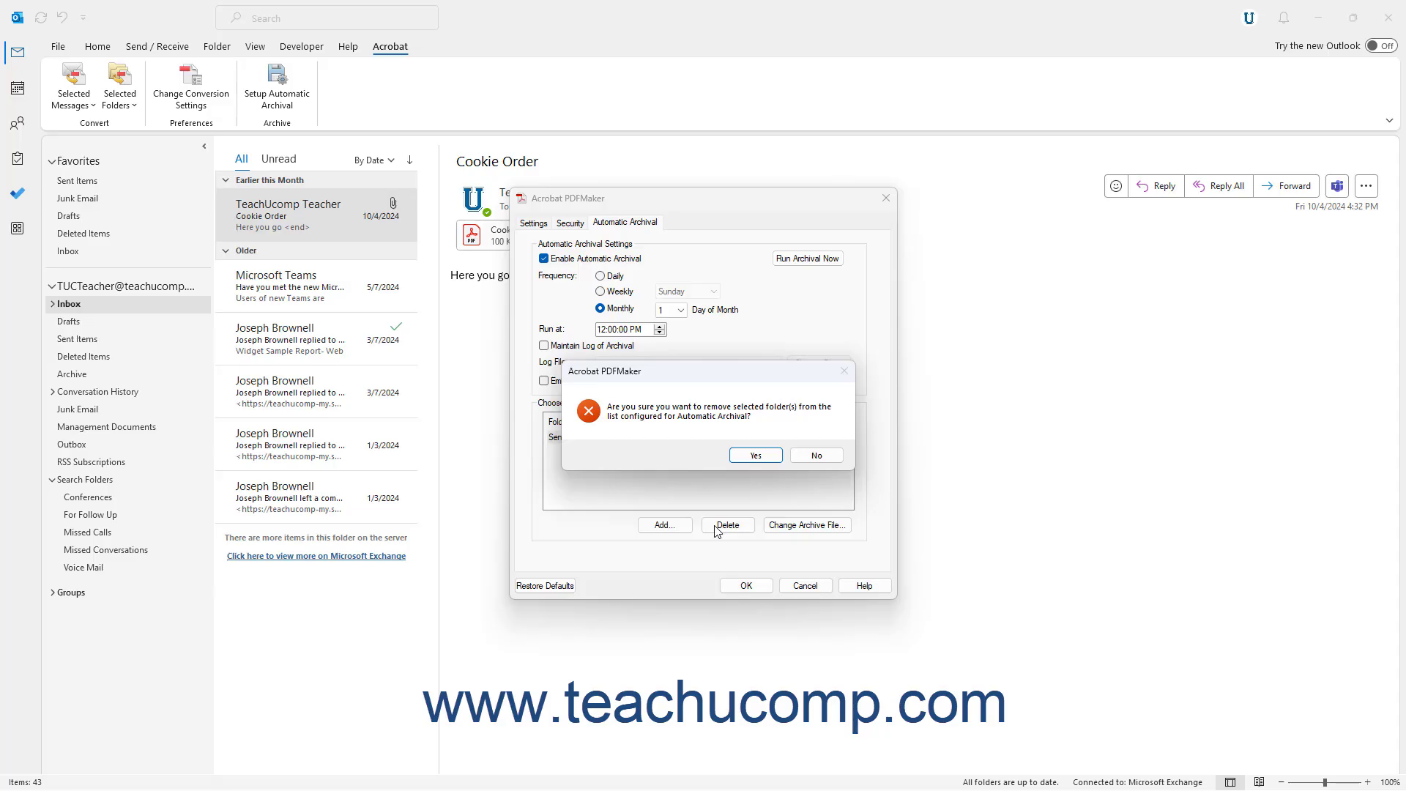
{"action": "left_click", "coordinate": [805, 459]}
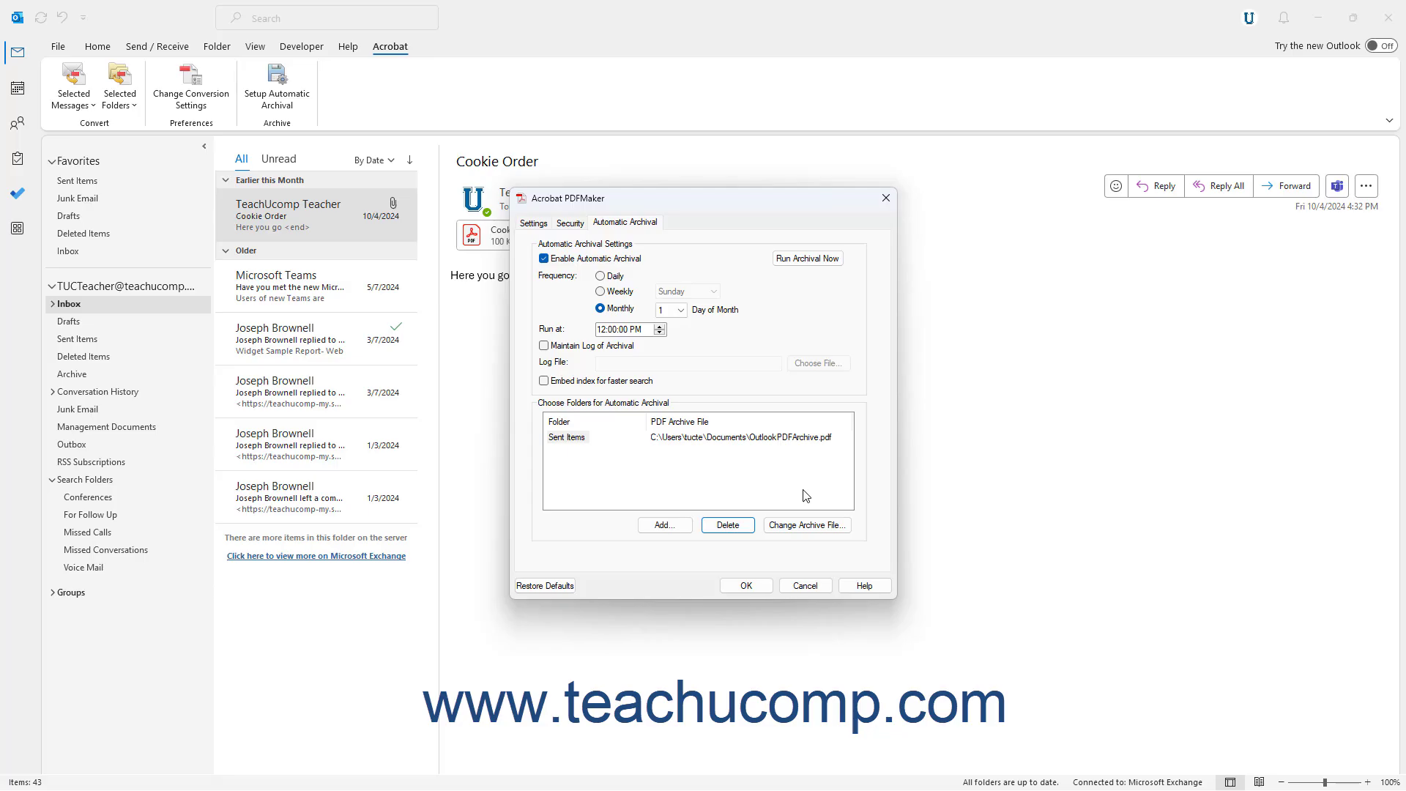
Open the archive file selection for Sent Items, cancel it, and close the PDFMaker dialog without saving.
{"action": "left_click", "coordinate": [567, 438]}
{"action": "left_click", "coordinate": [769, 527]}
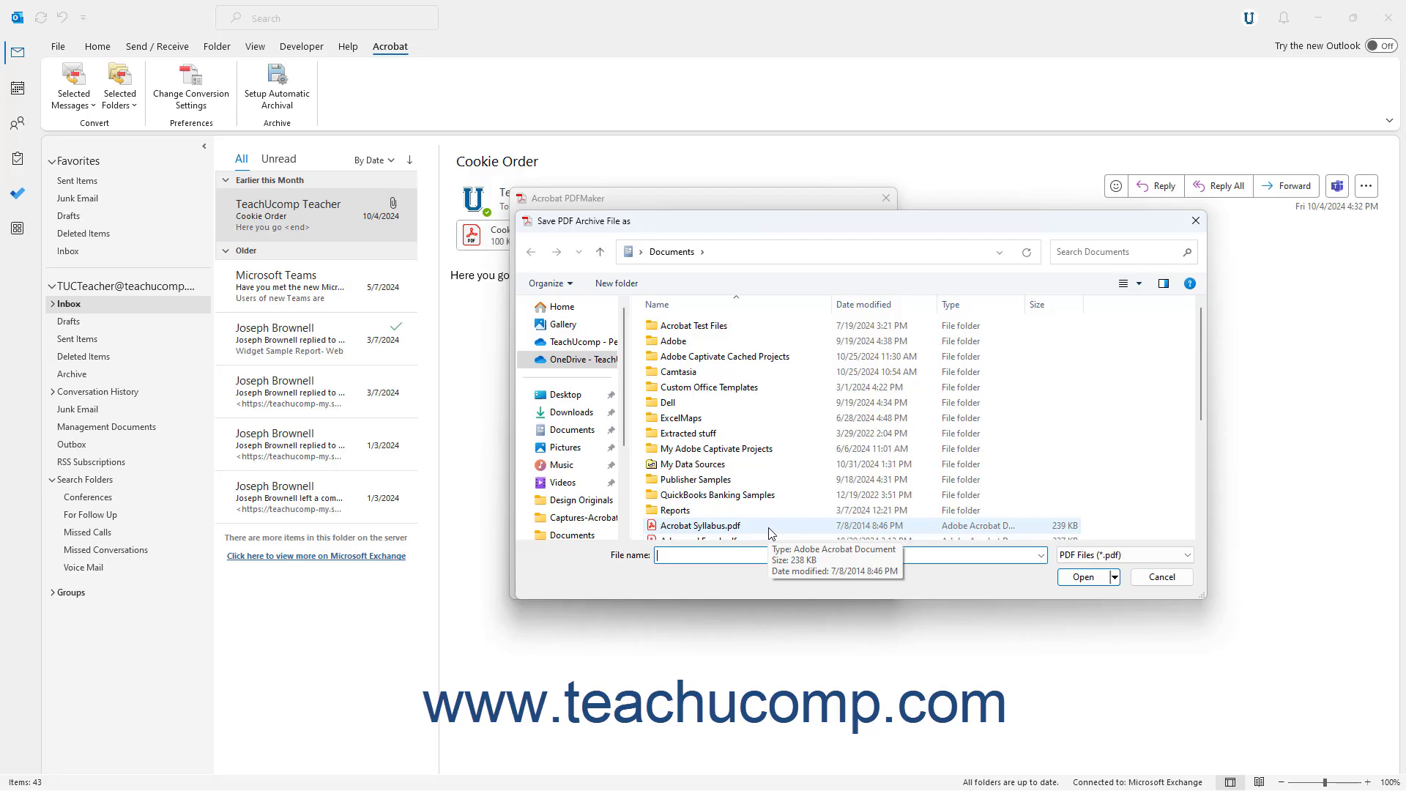
{"action": "left_click", "coordinate": [741, 556]}
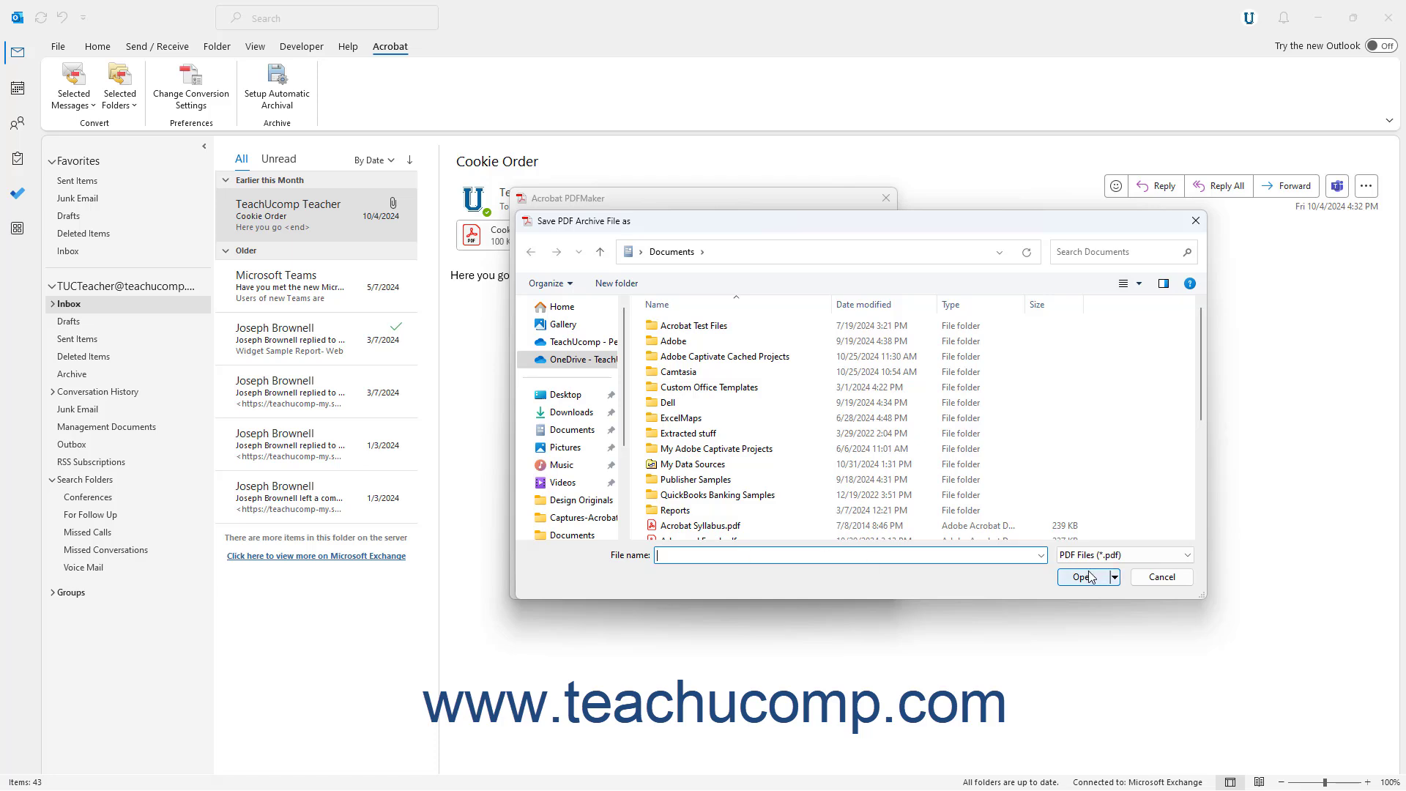
{"action": "left_click", "coordinate": [1161, 577]}
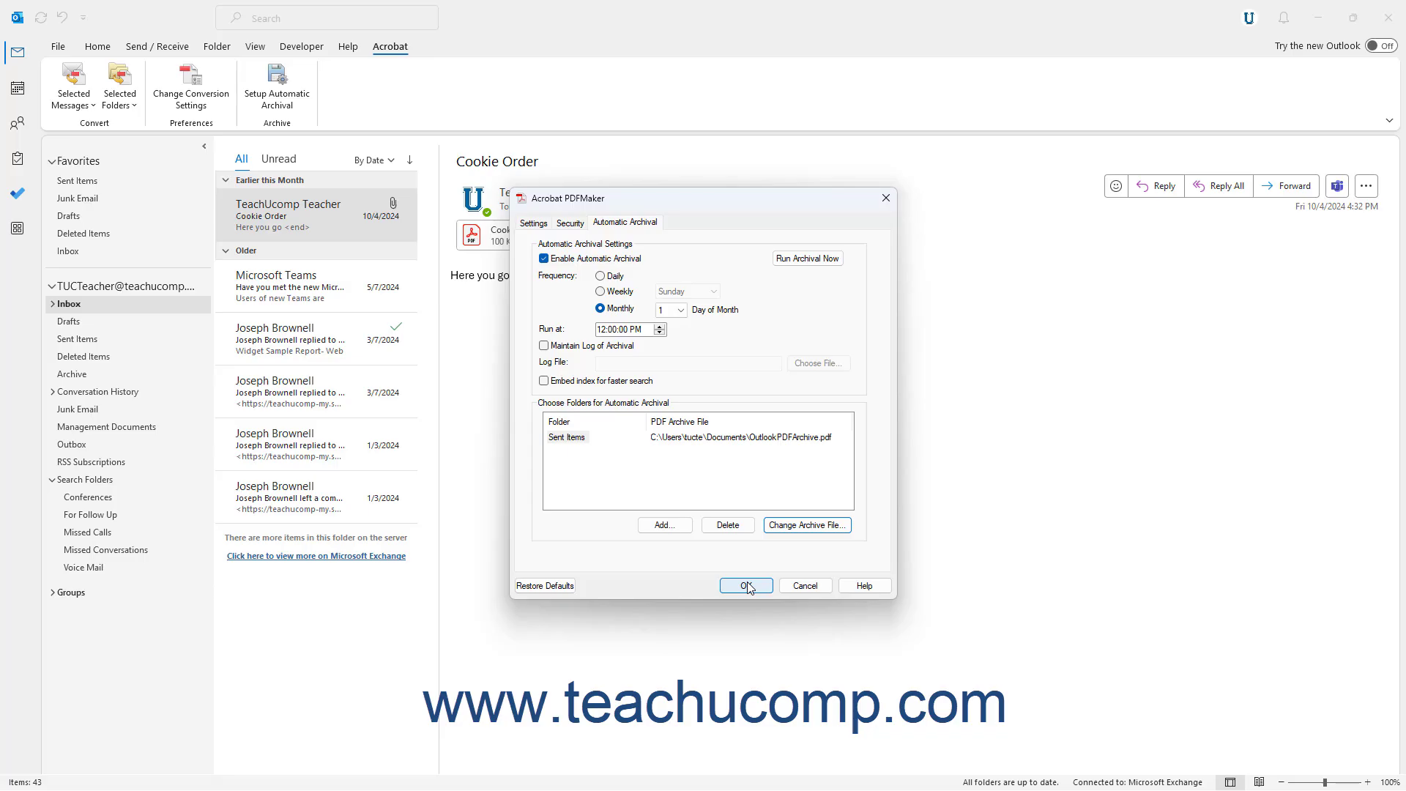
{"action": "left_click", "coordinate": [798, 586]}
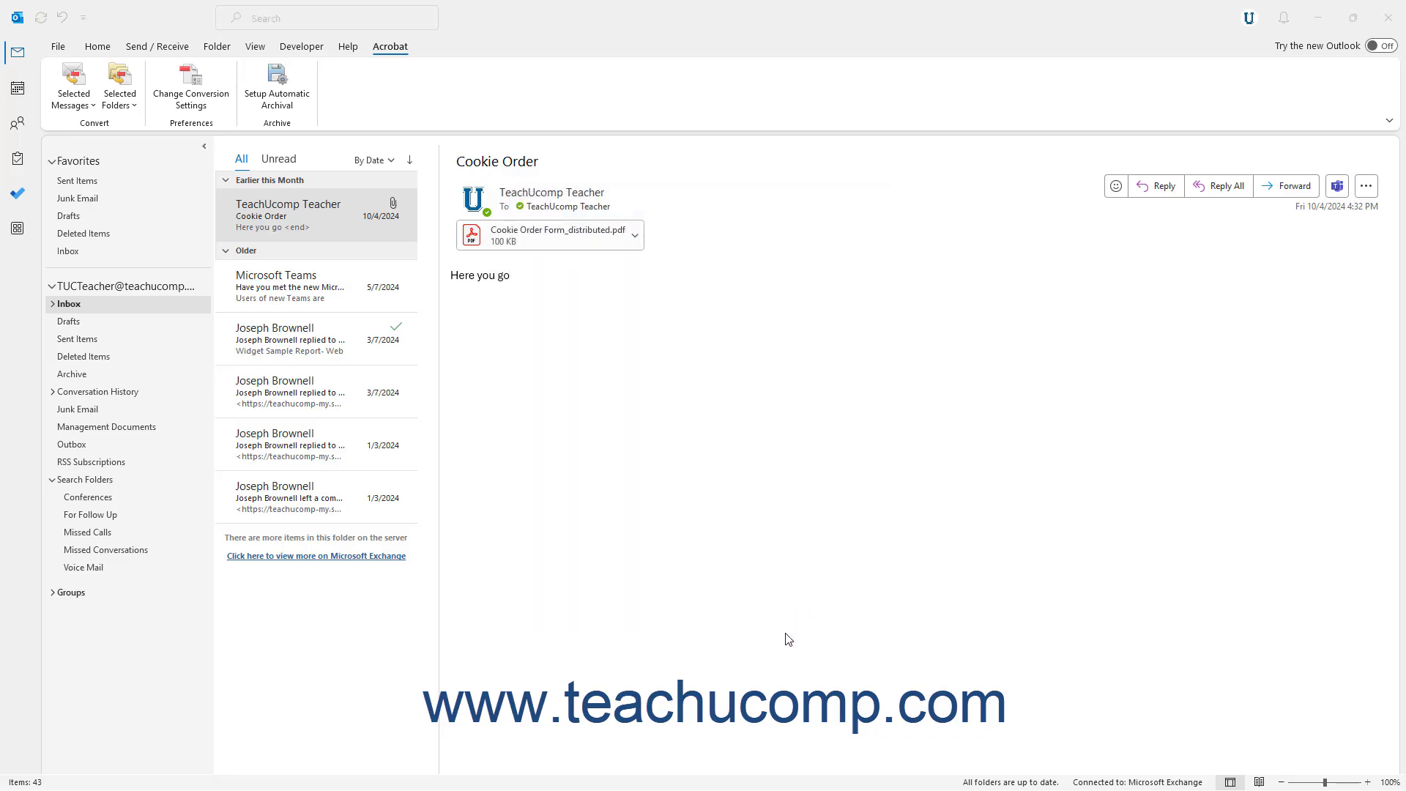